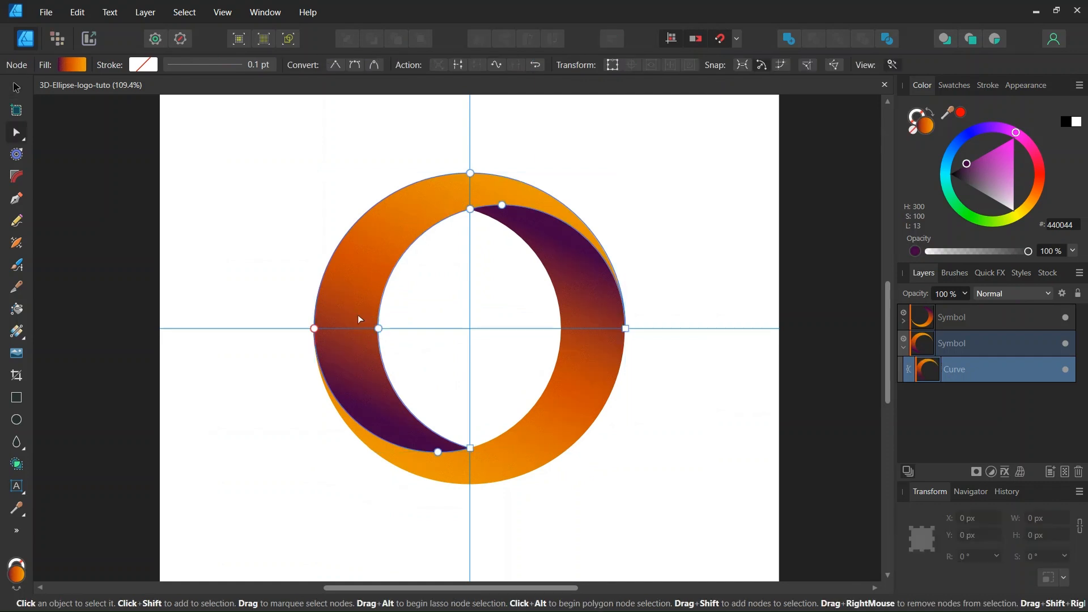
Start a new document in Pixels at 1000 × 1000 px and show its Margins settings.
scroll(358, 314, "down", 1)
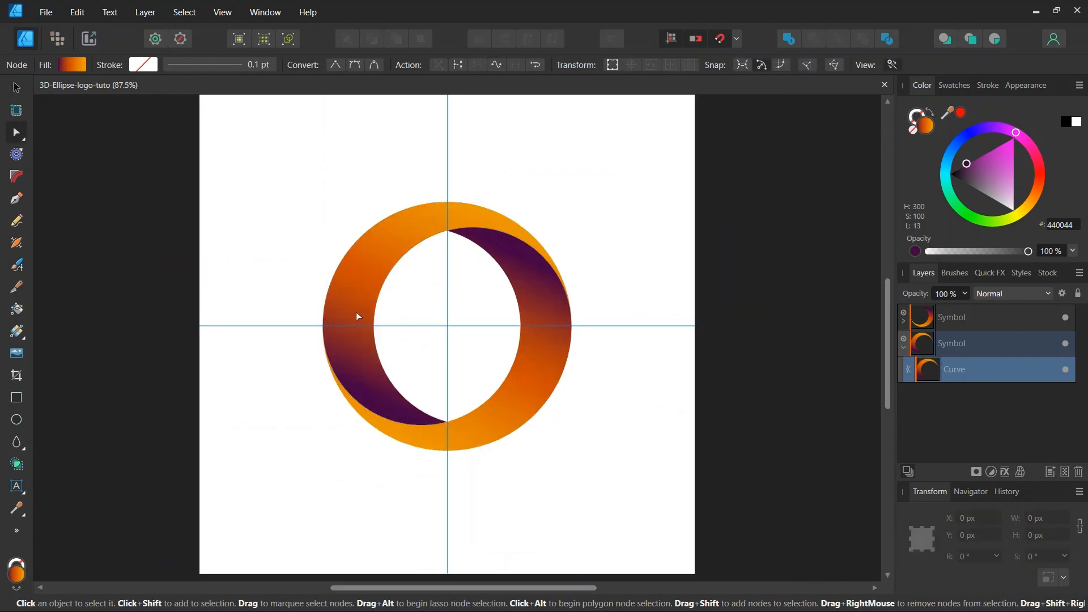
left_click(40, 15)
left_click(62, 45)
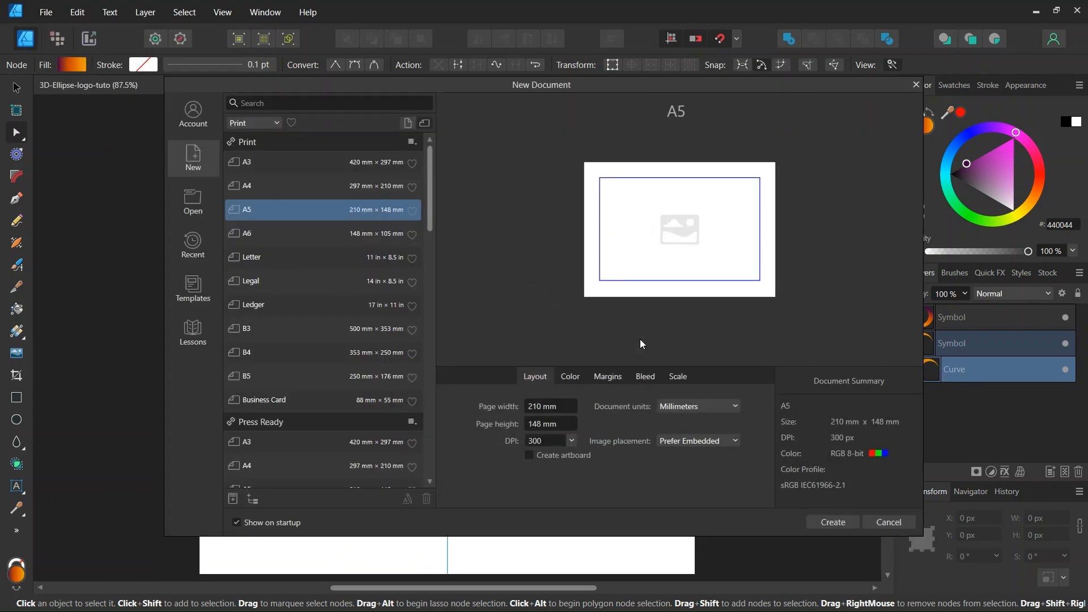
left_click(679, 406)
left_click(675, 422)
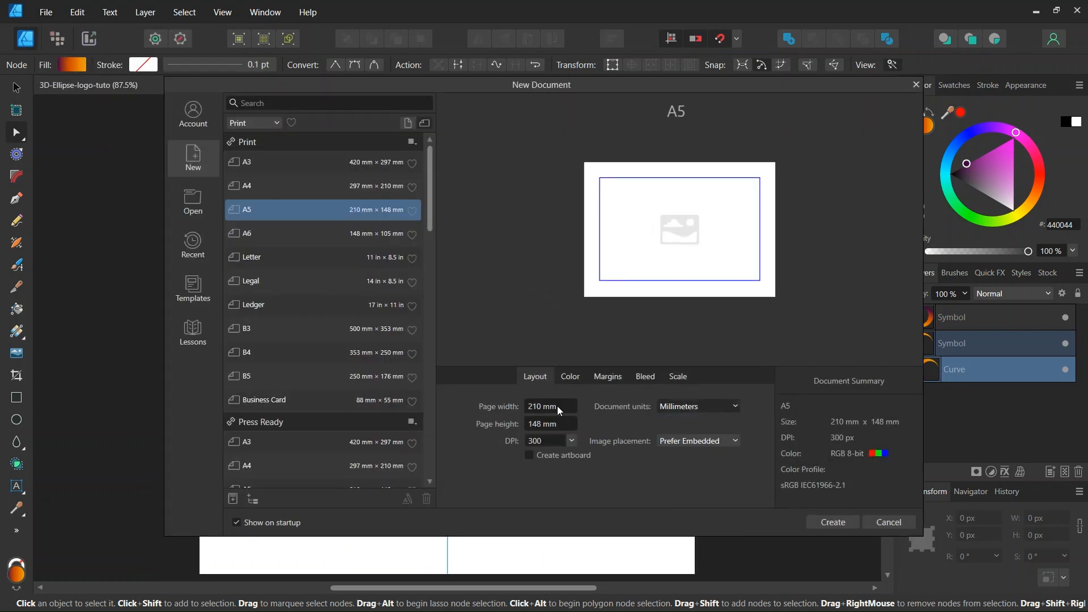
left_click(547, 406)
type("1000")
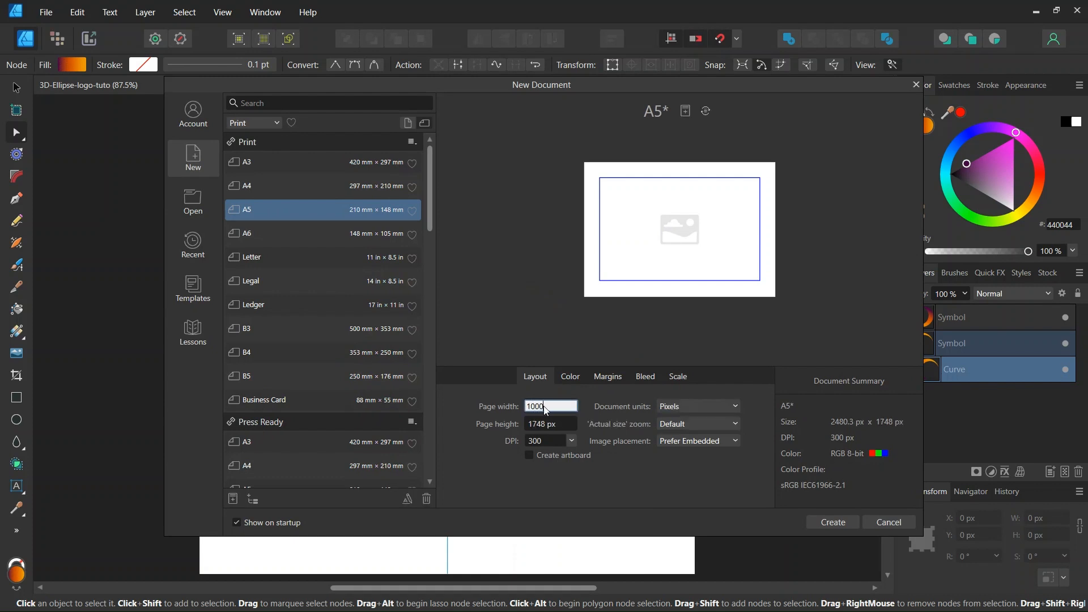
left_click(555, 424)
type("100")
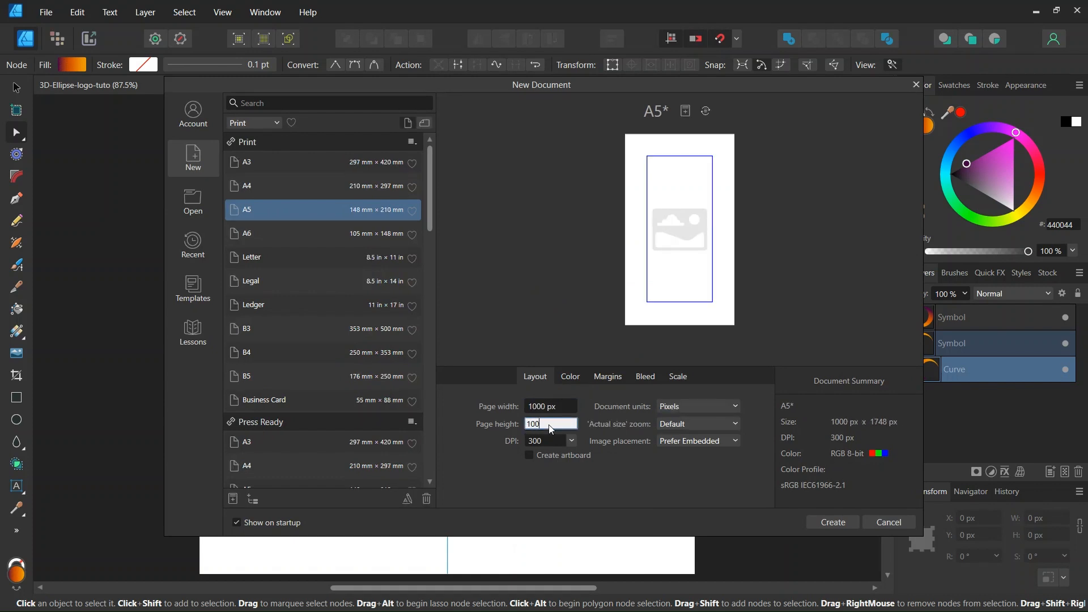
type("0")
left_click(611, 376)
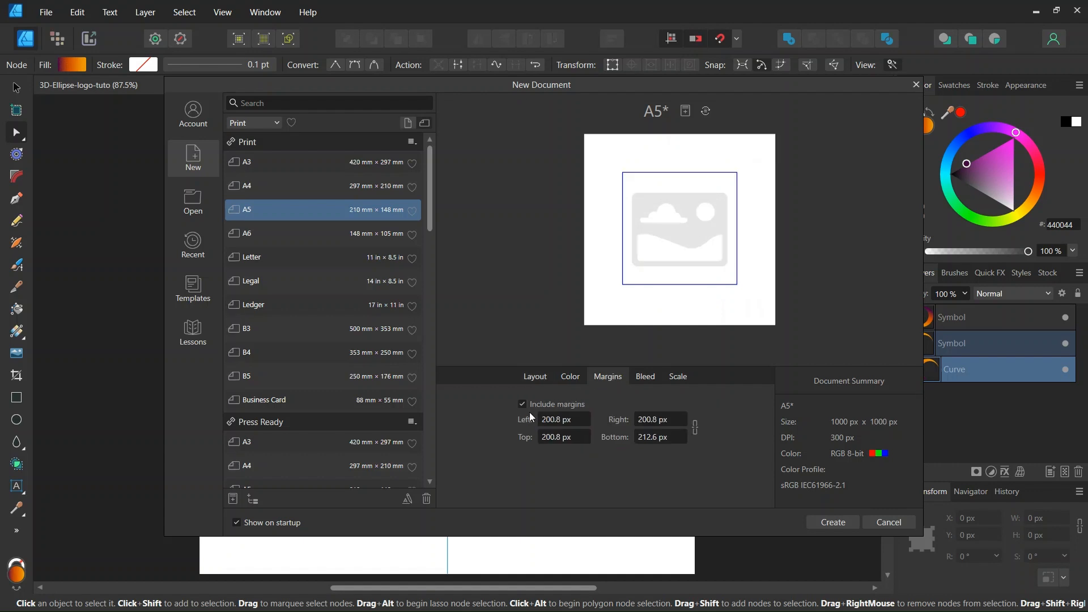
Create the 1000 px square document and review the snapping options.
left_click(829, 523)
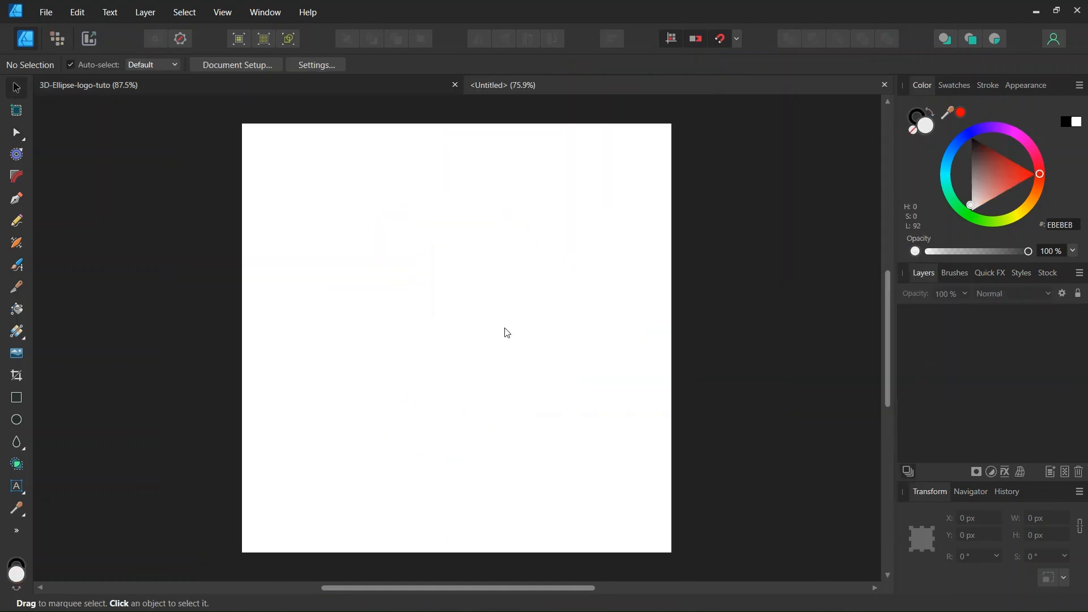
left_click(737, 40)
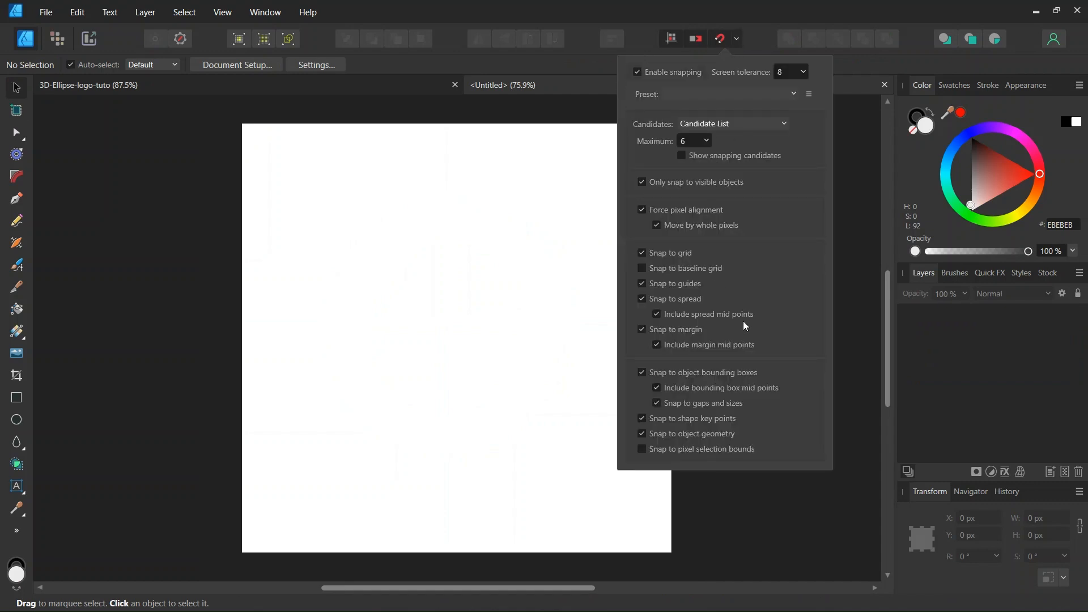
left_click(495, 334)
Add a horizontal and a vertical guide at 500 px crossing the canvas centre.
left_click(225, 15)
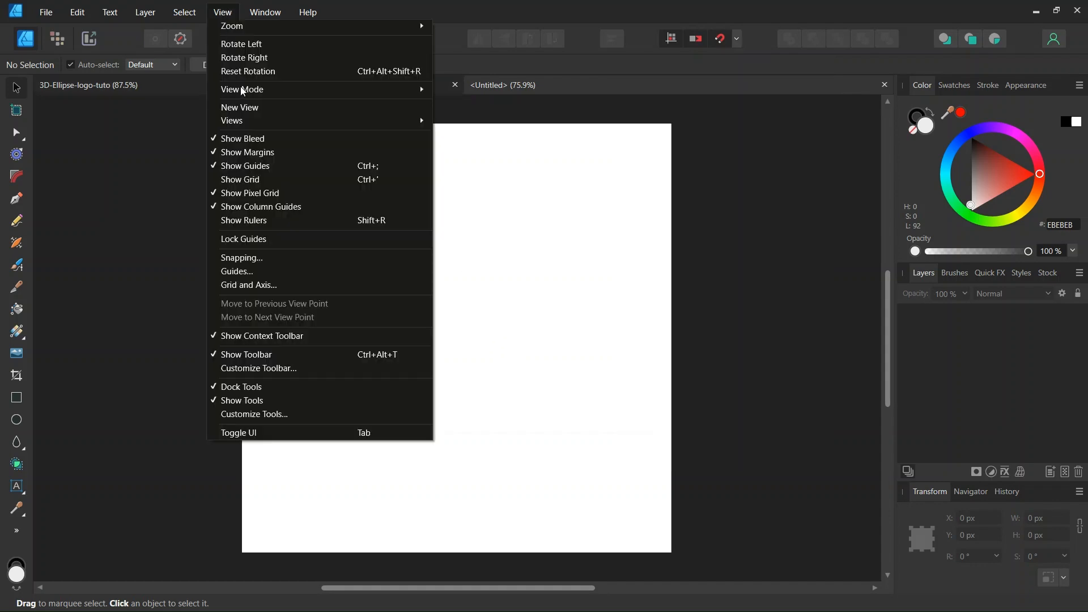
left_click(245, 273)
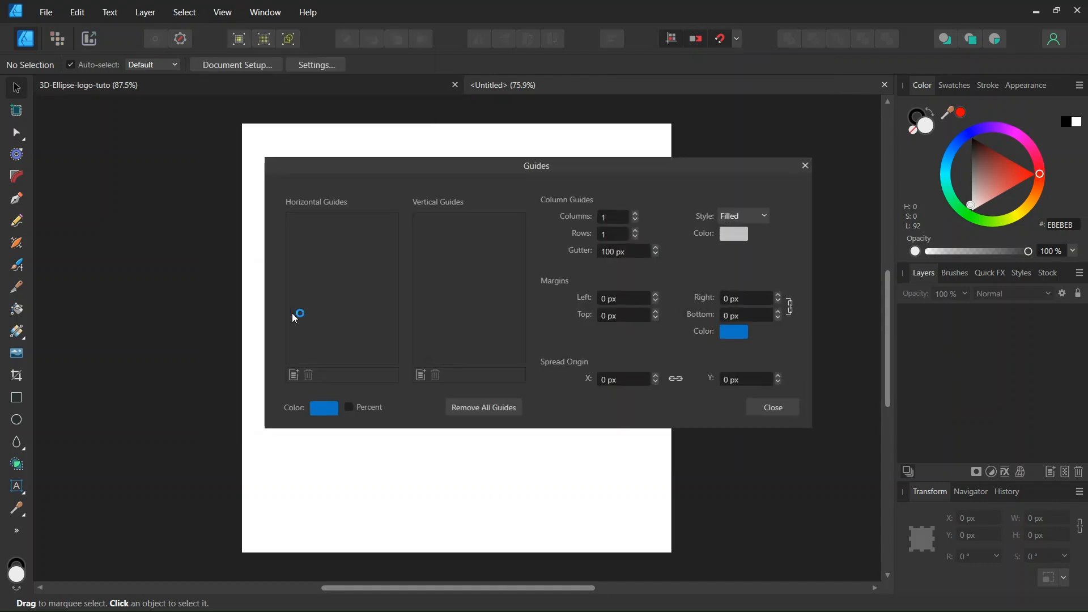
left_click(294, 375)
left_click(420, 375)
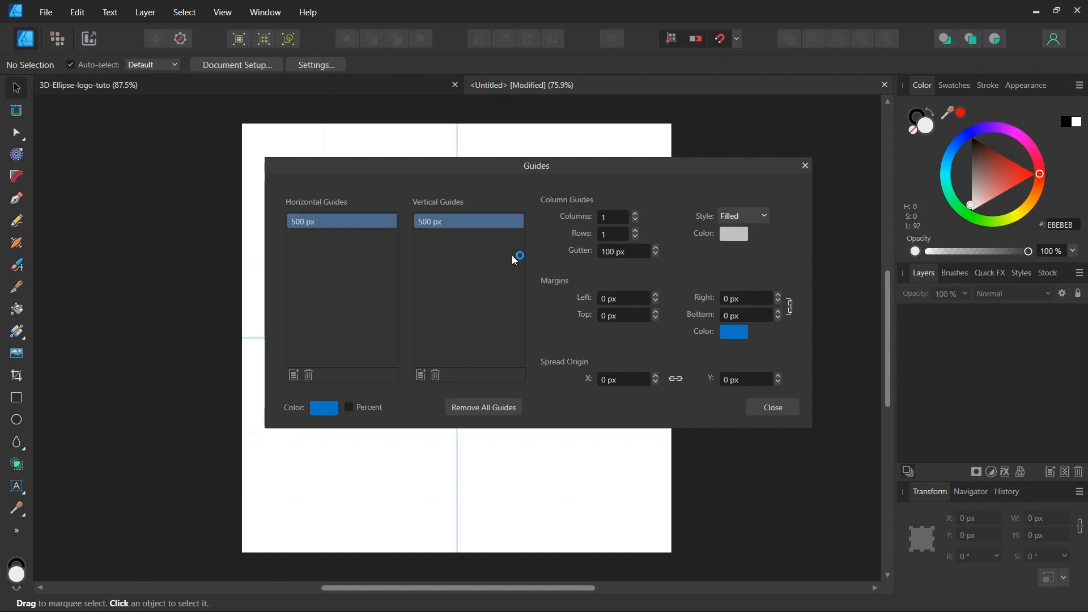
left_click(777, 408)
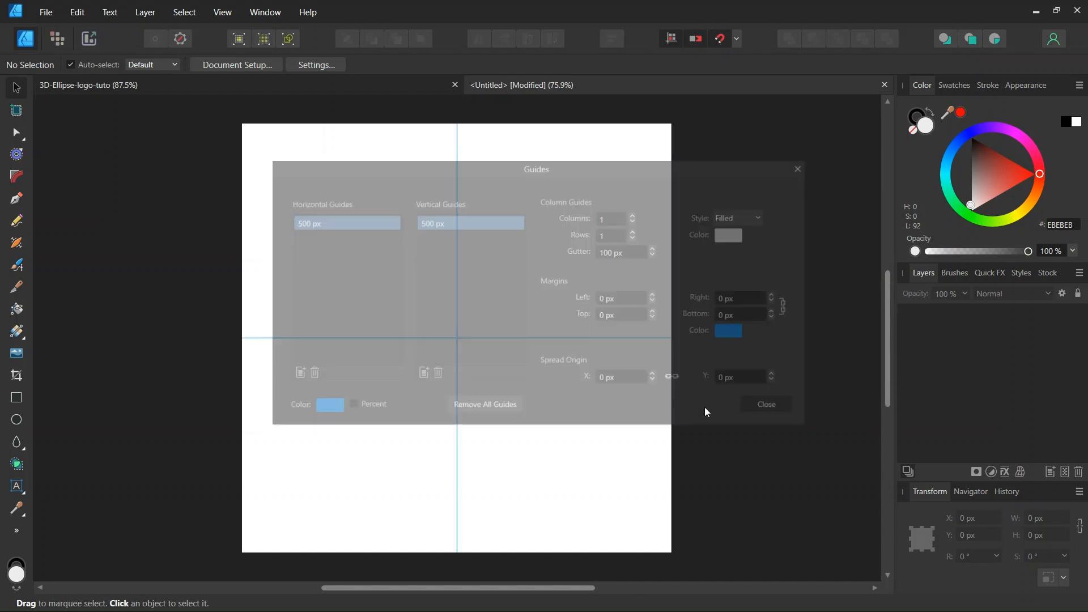
left_click(22, 430)
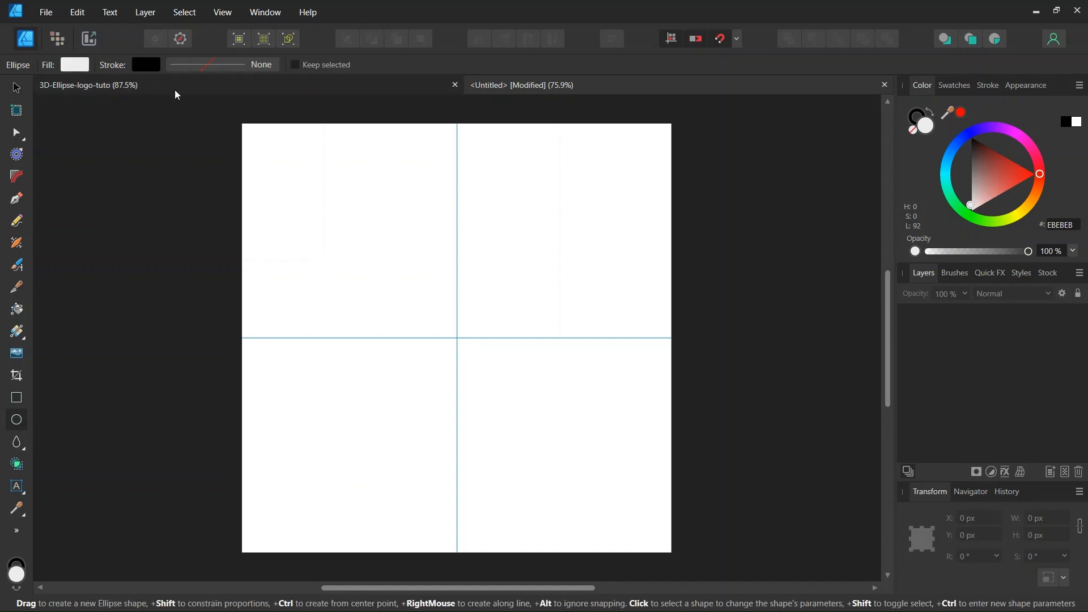
Set no fill and a 0.1 pt stroke, then draw a 502 px circle centred on the guide crossing.
left_click(75, 64)
left_click(223, 94)
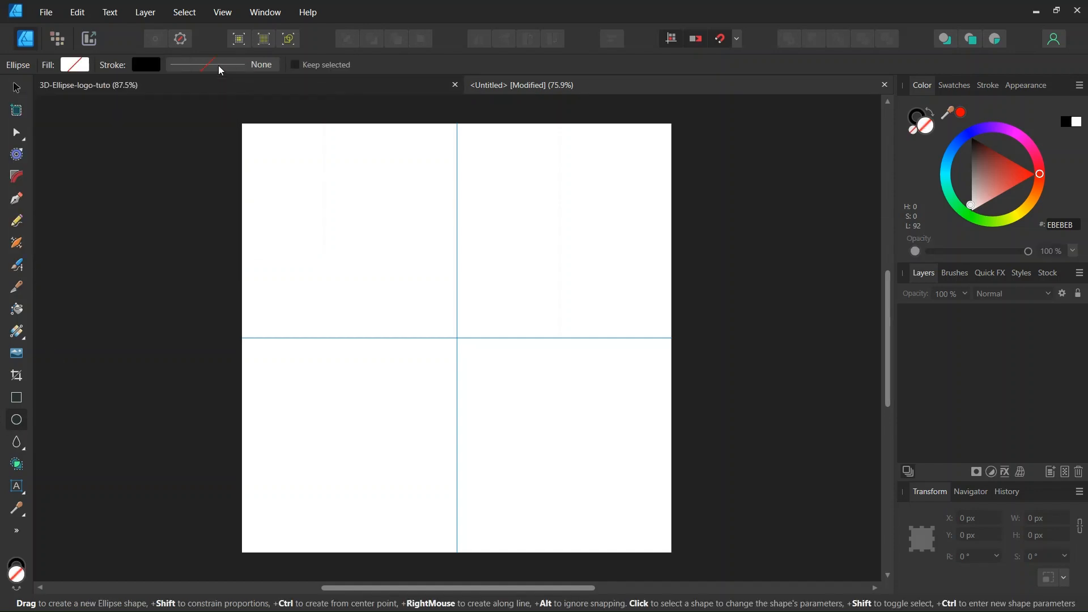
left_click(219, 66)
left_click(303, 115)
type("0")
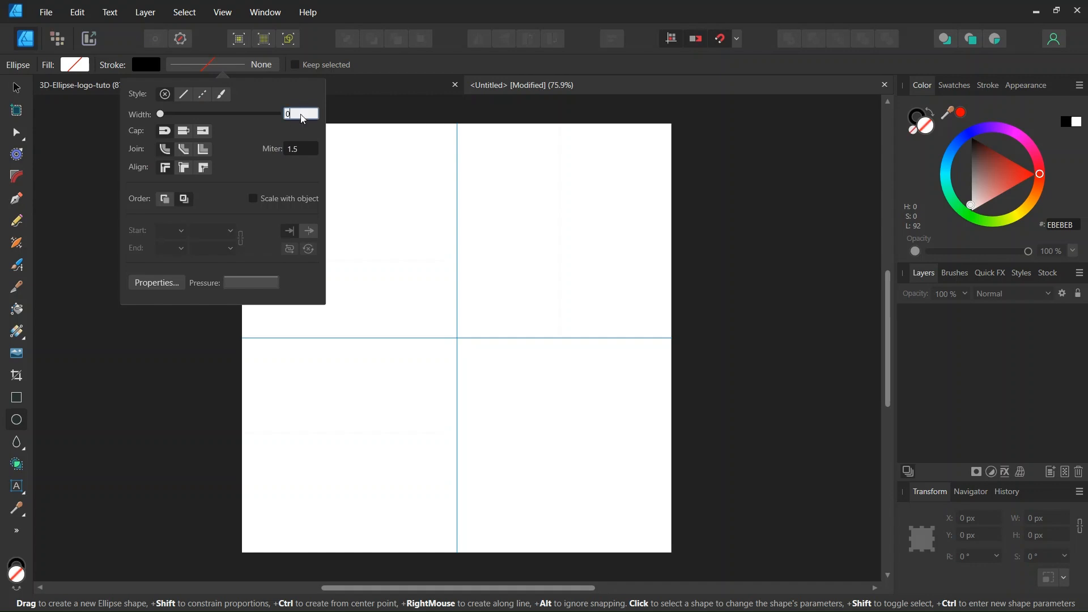
type(".1")
key("Return")
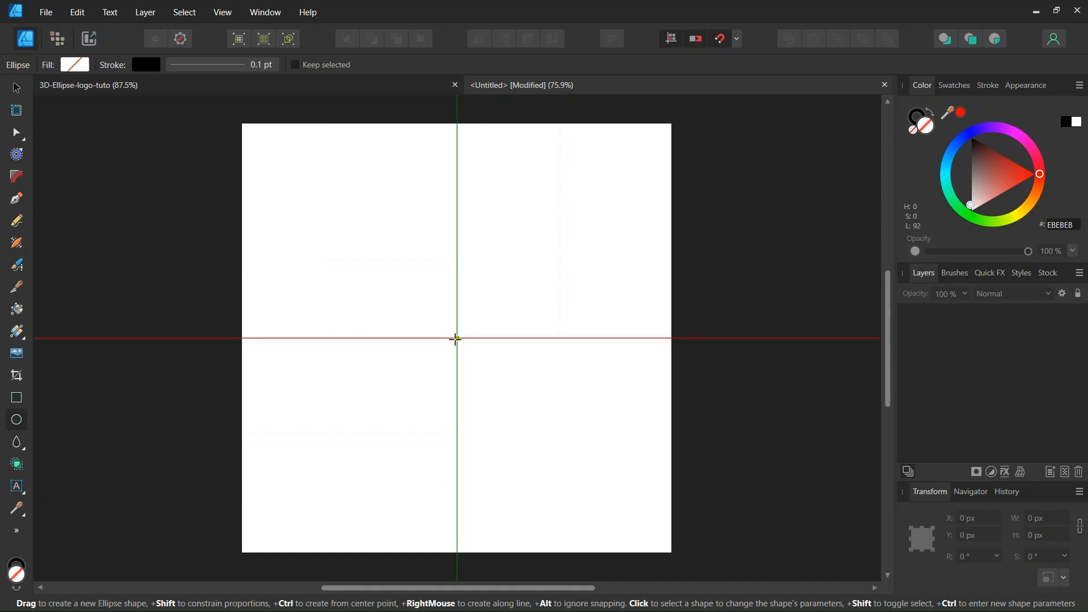
left_click_drag(456, 339, 326, 422)
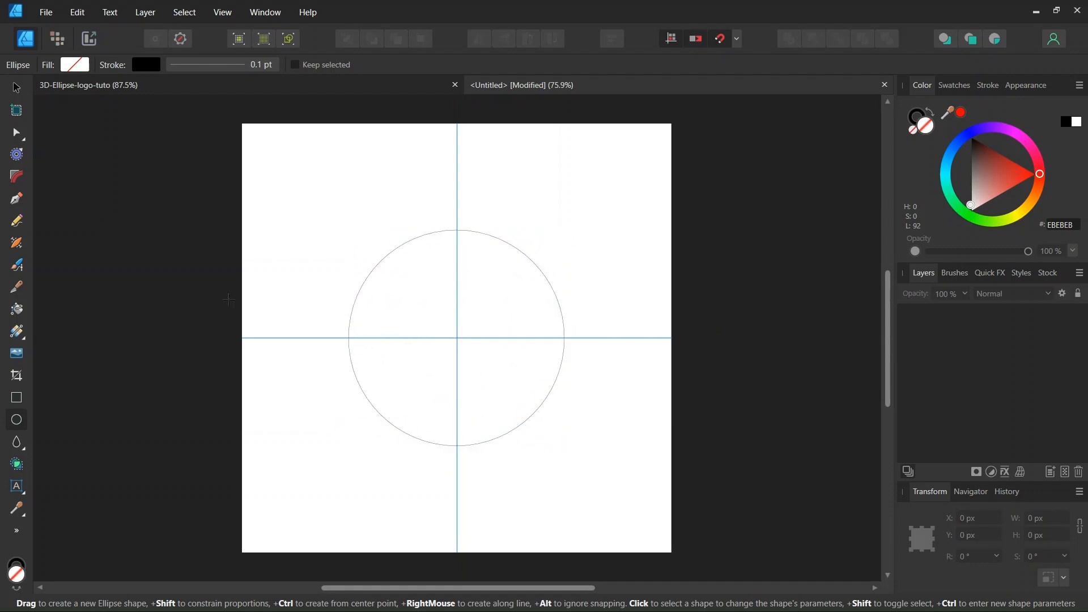
Duplicate the circle and shrink the copy from its left side to 402 px, flush right.
key("v")
left_click(382, 268)
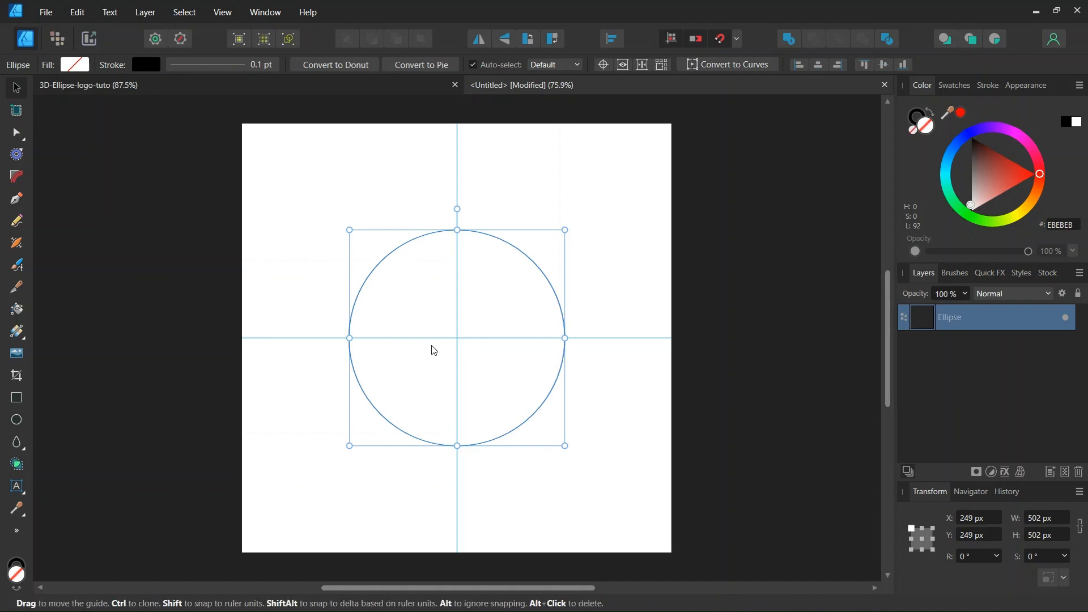
key("ctrl+j")
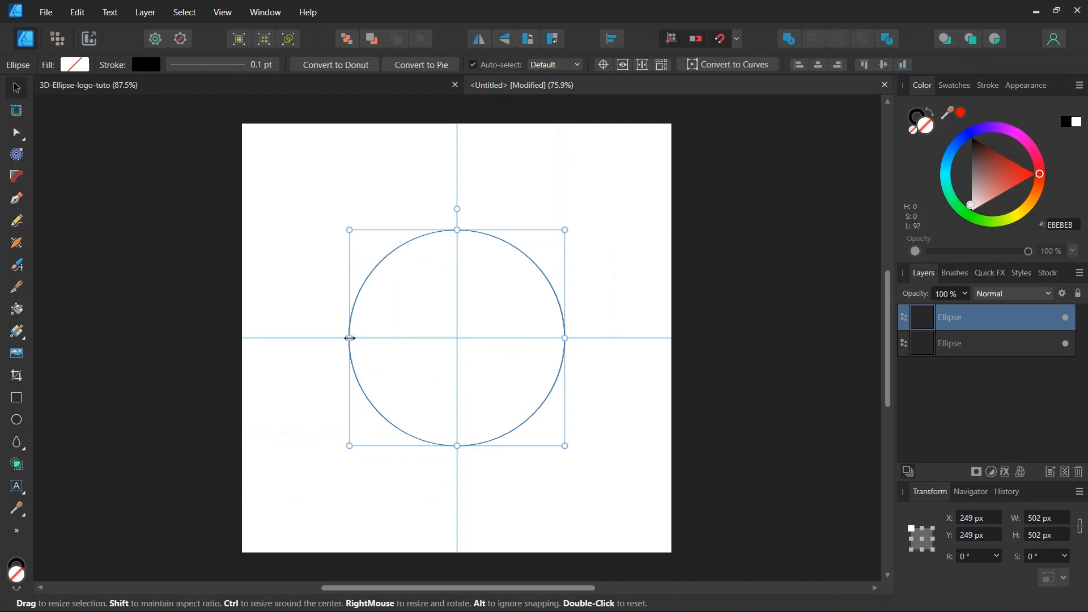
left_click_drag(352, 339, 392, 338)
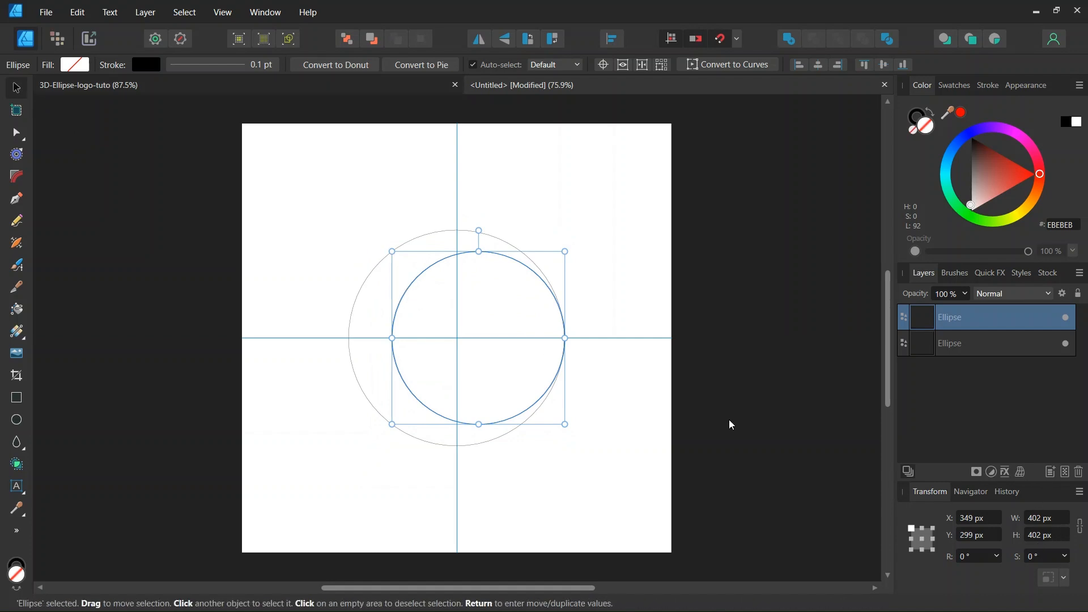
left_click(620, 270)
Duplicate the 402 px circle, move it 100 px left, and select all three circles.
left_click(516, 265)
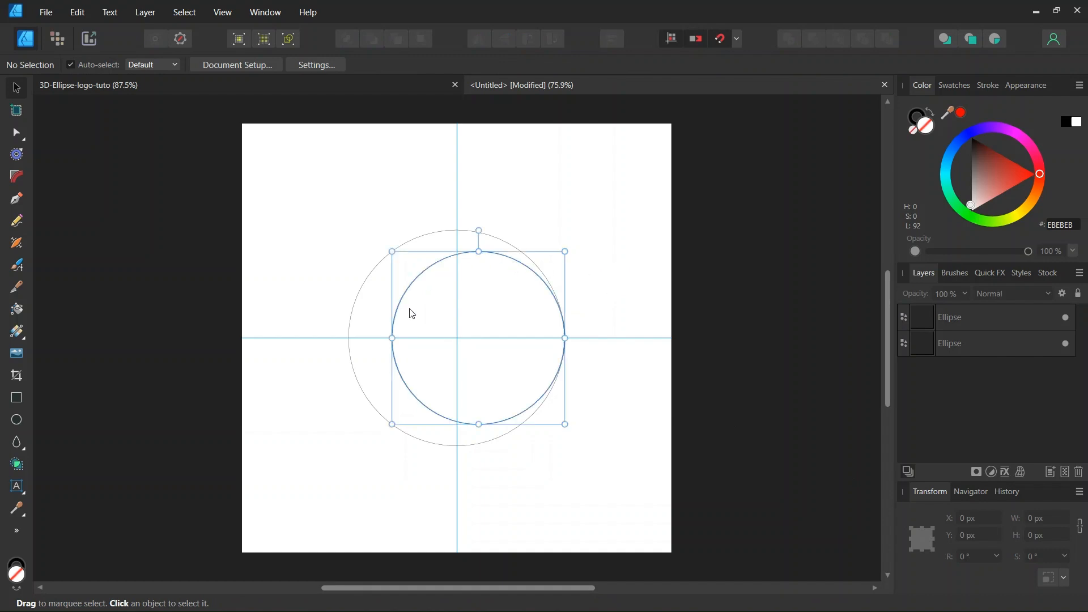
key("ctrl+j")
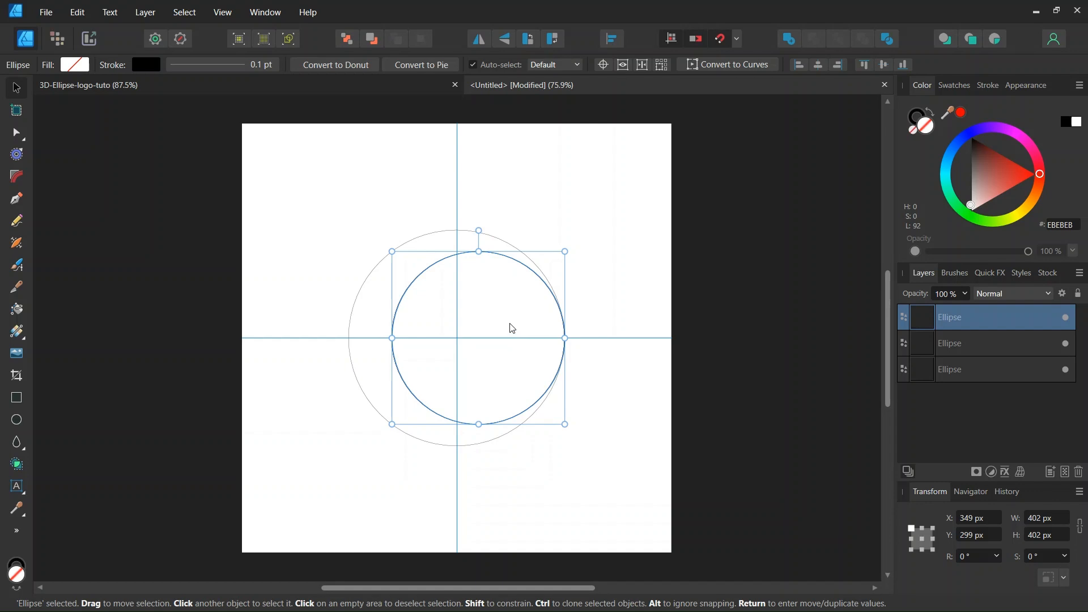
left_click_drag(512, 326, 470, 327)
scroll(428, 332, "up", 2)
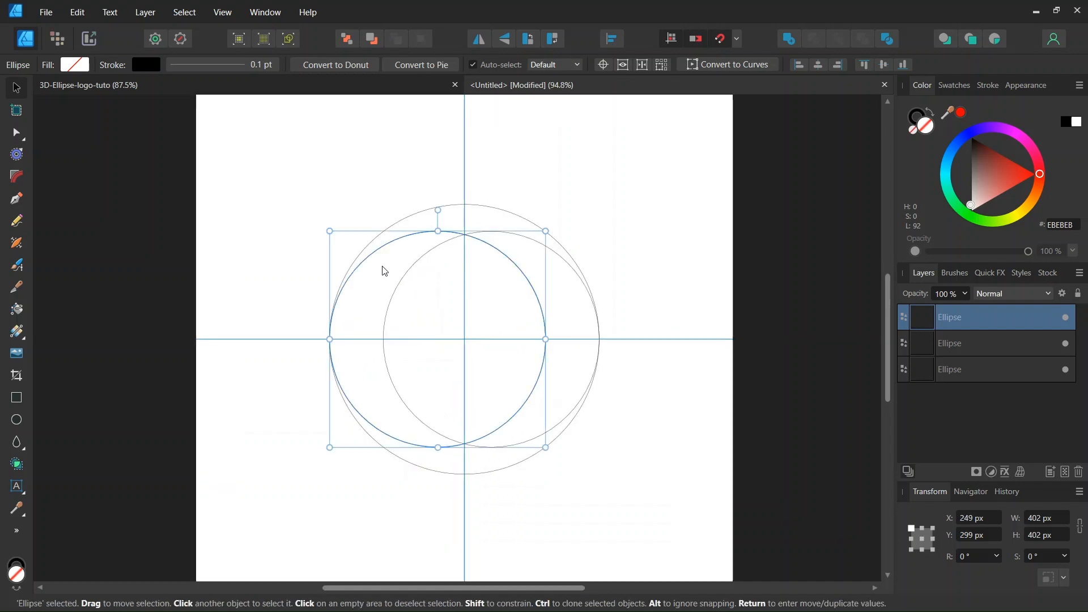
left_click(652, 304)
scroll(594, 369, "down", 2)
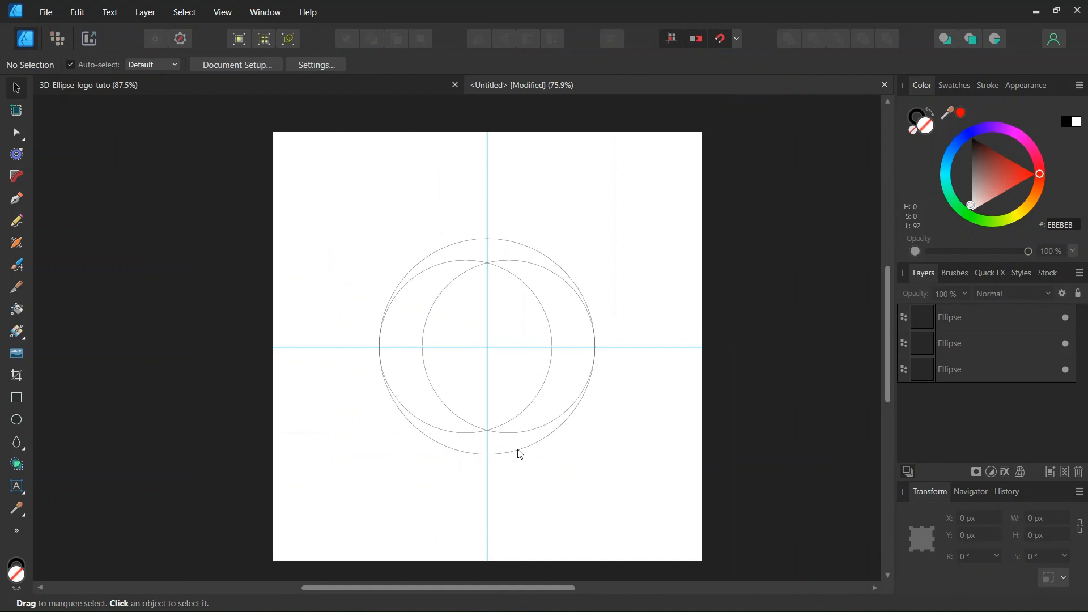
key("ctrl+a")
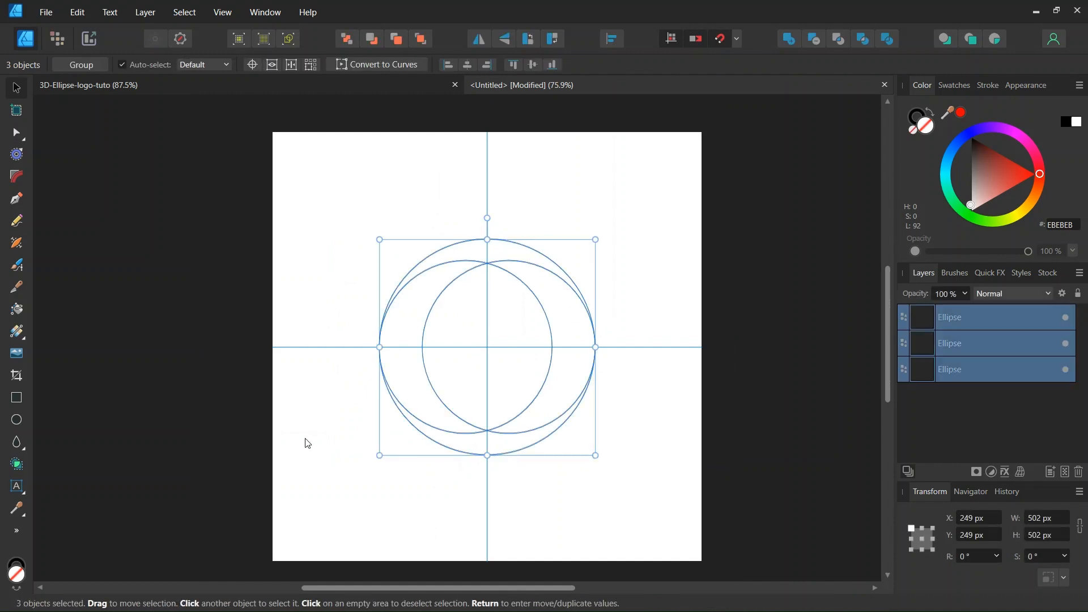
Merge the top sliver and left area into a 502 × 452 px crescent, discarding all unused geometry.
left_click(17, 466)
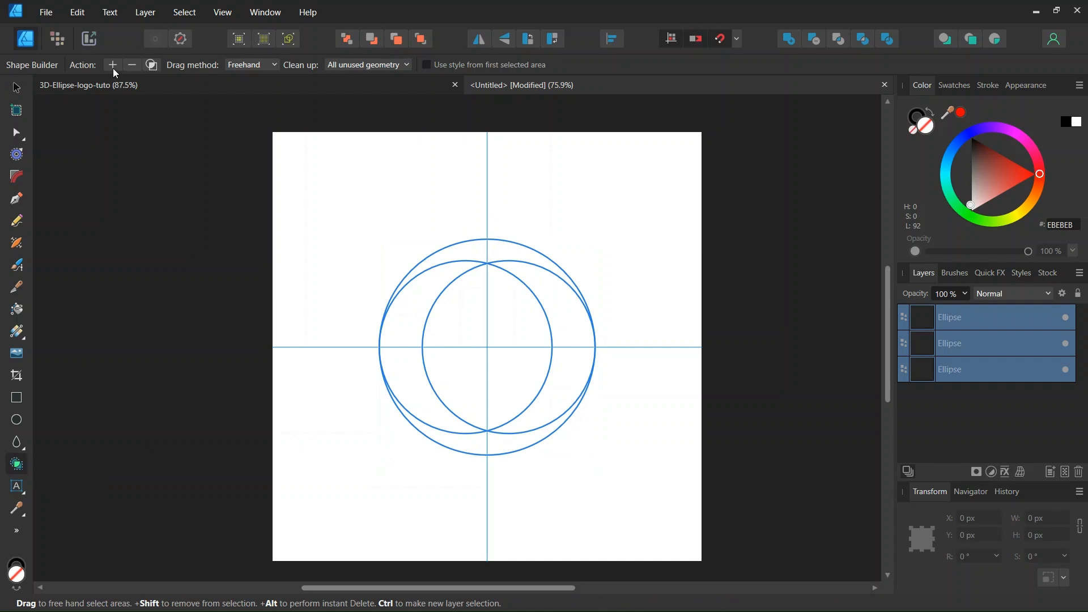
left_click(357, 65)
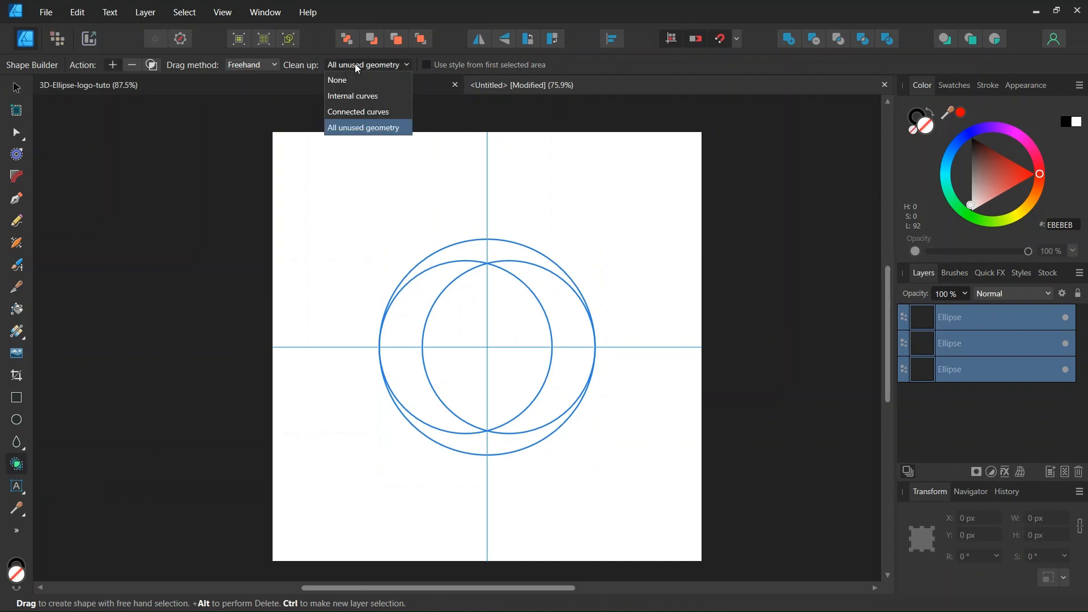
left_click(357, 66)
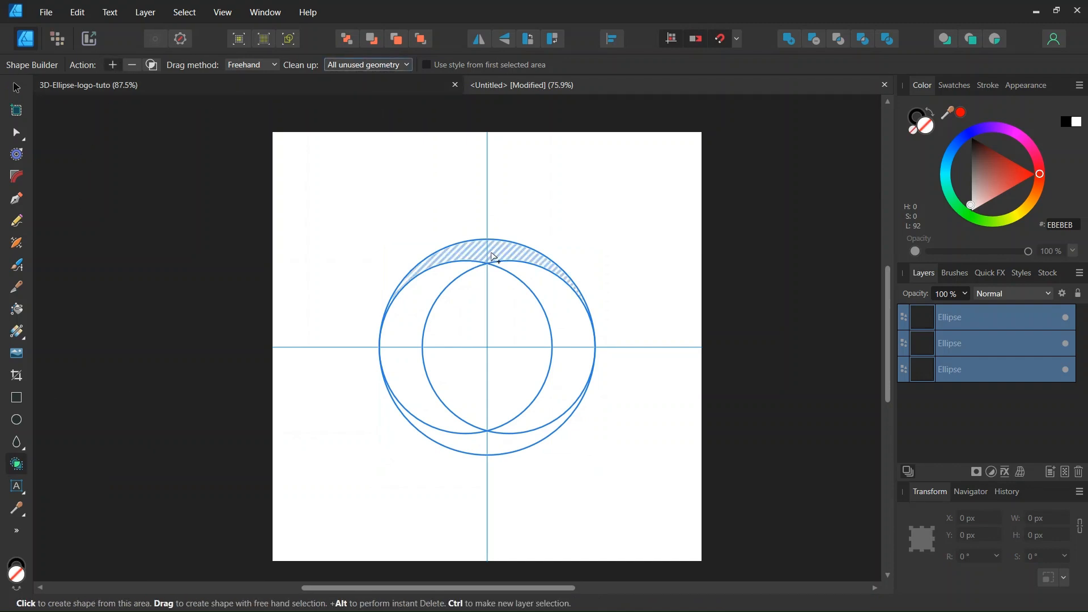
mouse_move(496, 255)
left_mouse_down()
mouse_move(488, 248)
mouse_move(448, 280)
left_mouse_up()
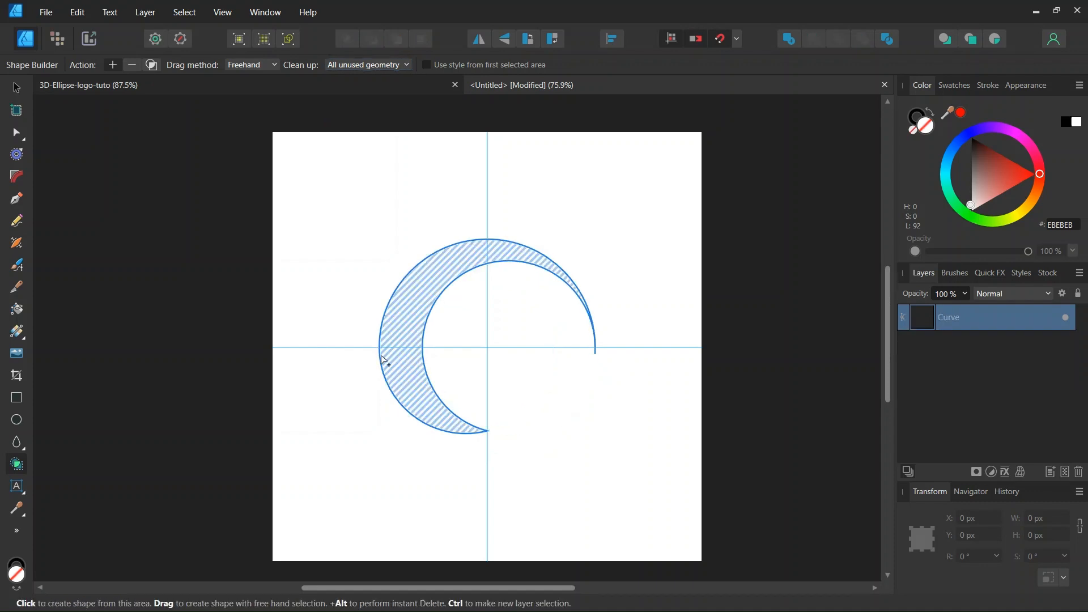
left_click(16, 88)
left_click(380, 340)
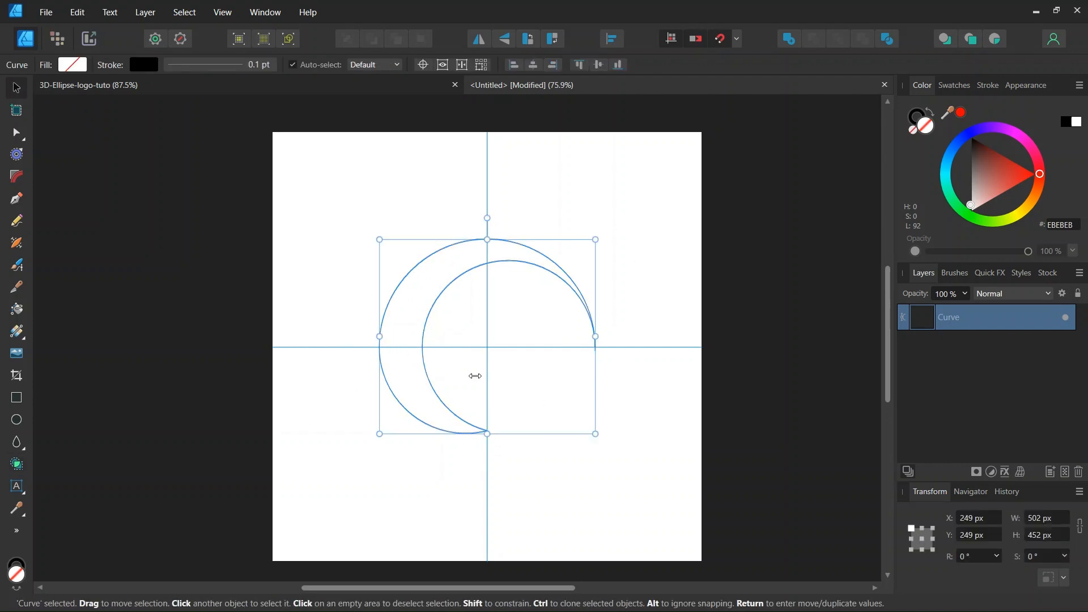
Give the crescent a linear gradient running diagonally from top-right to bottom-left.
left_click(16, 335)
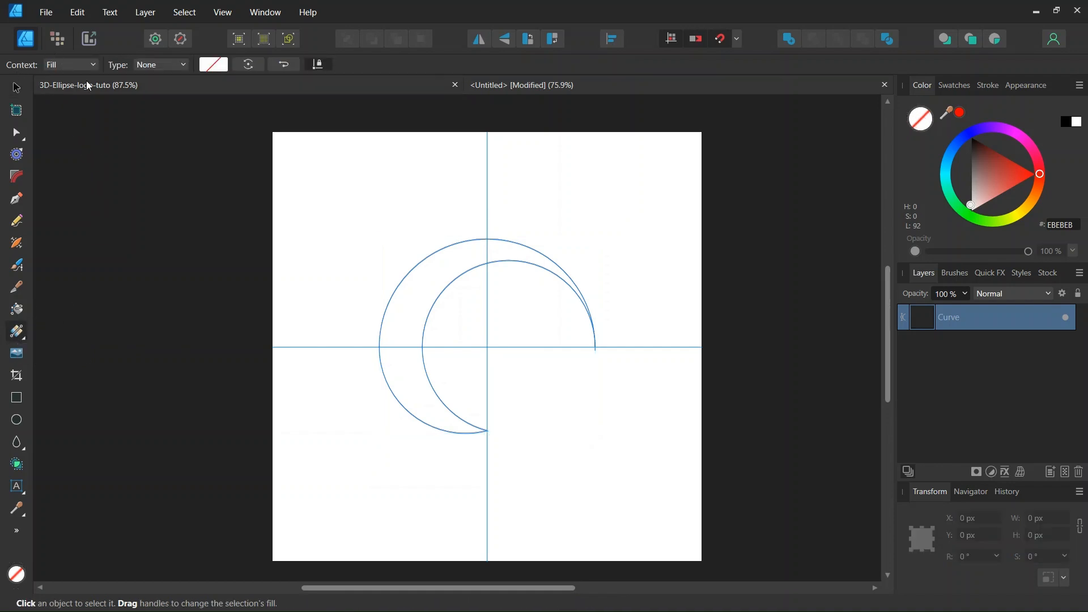
left_click(173, 63)
left_click(153, 112)
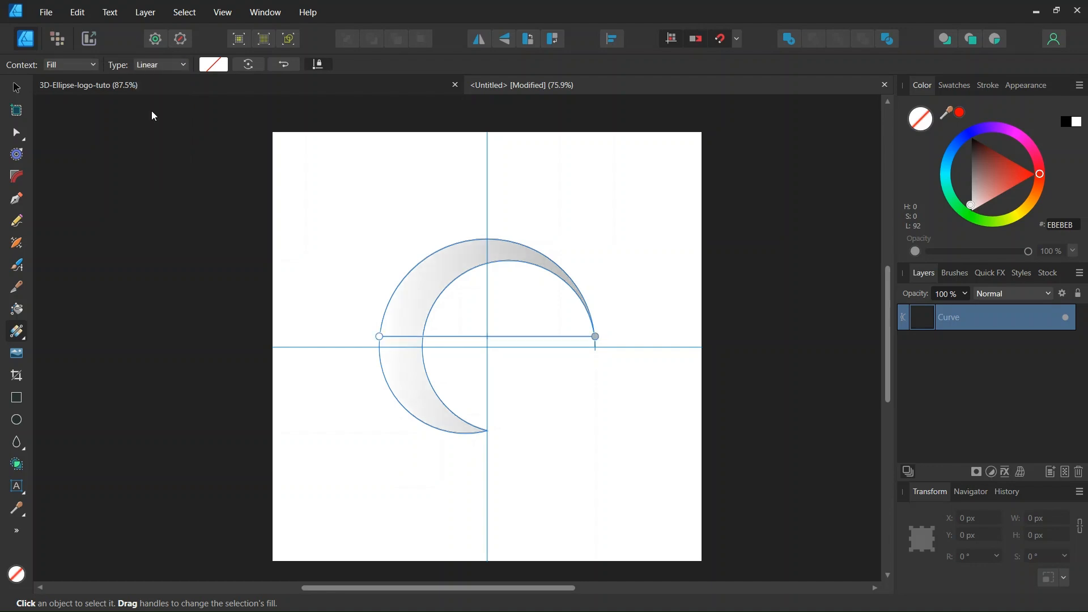
left_click_drag(595, 254, 413, 433)
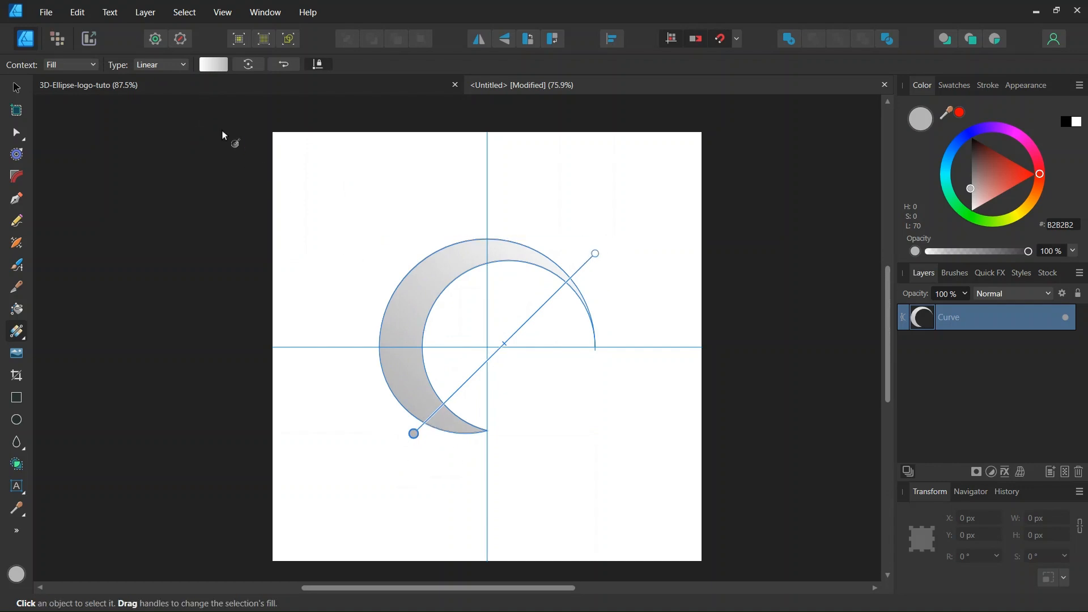
Make the first gradient stop vivid orange and add a slightly darkened red stop at 50%.
left_click(209, 69)
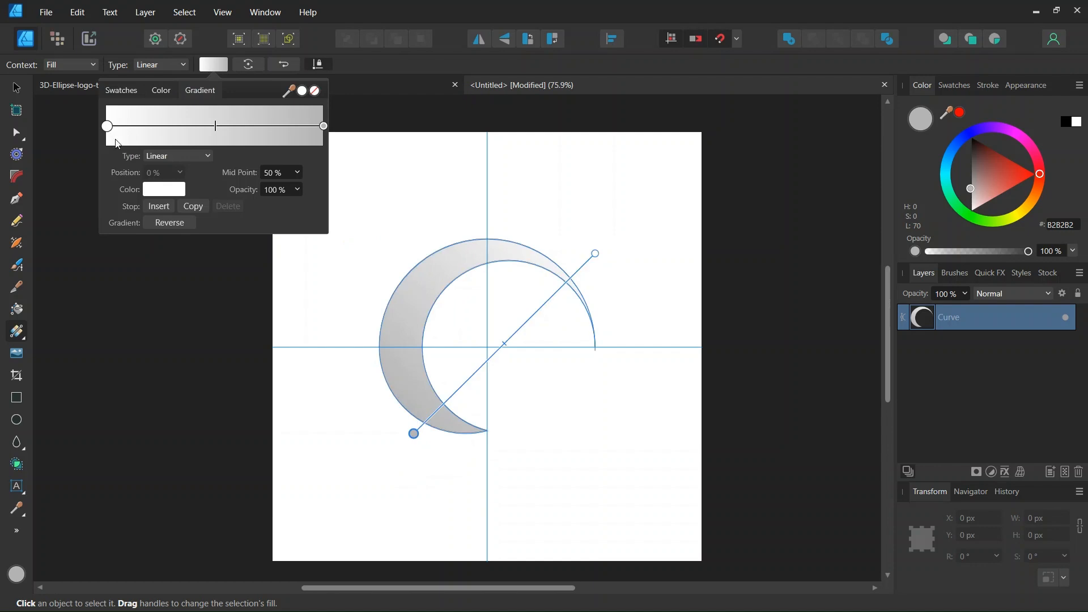
left_click(167, 195)
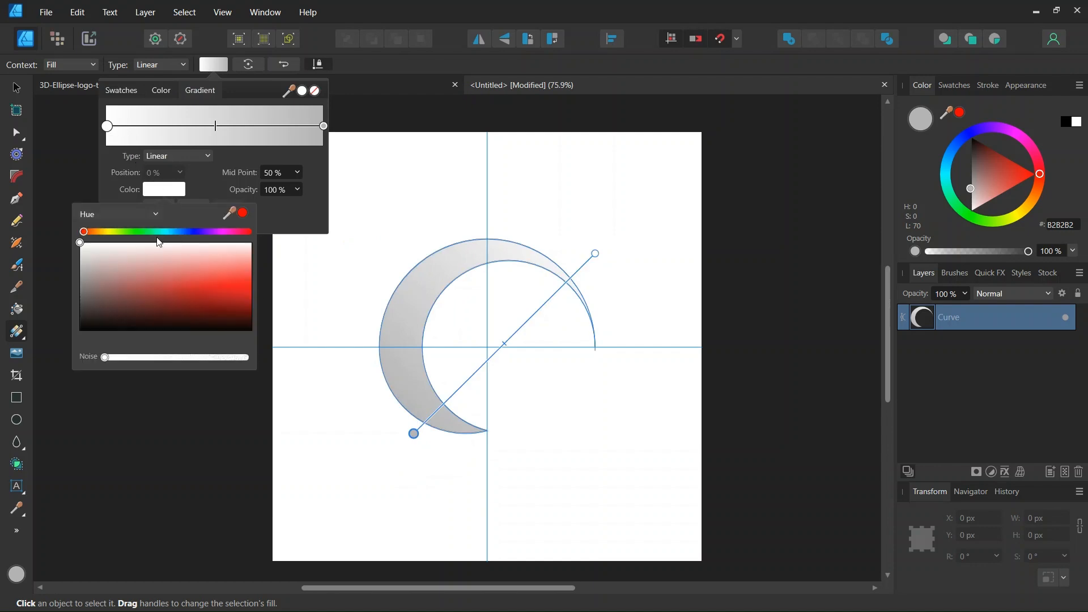
left_click(100, 233)
left_click(251, 287)
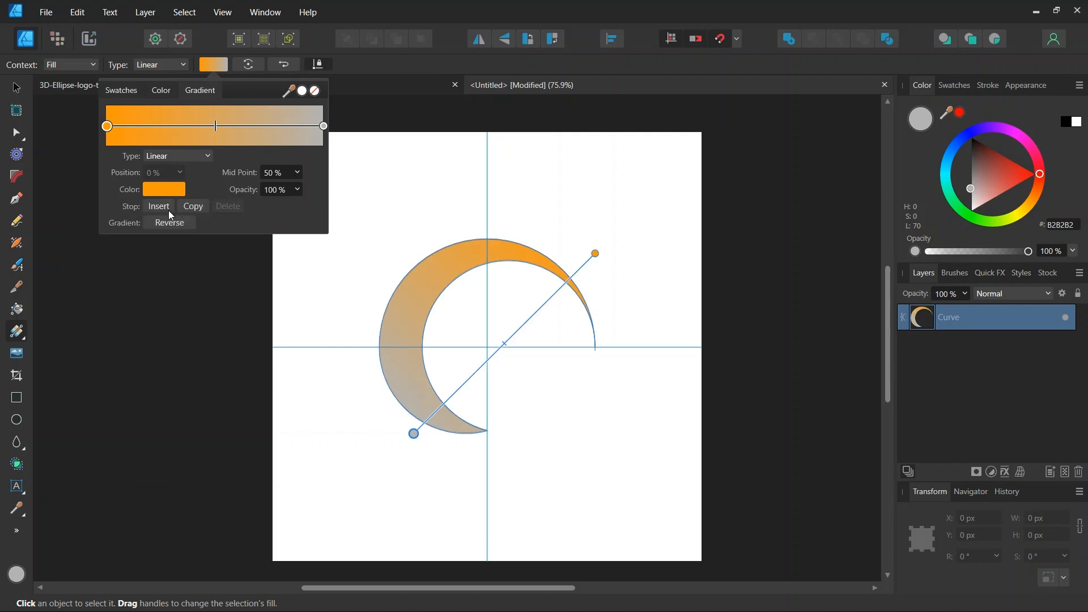
left_click(164, 208)
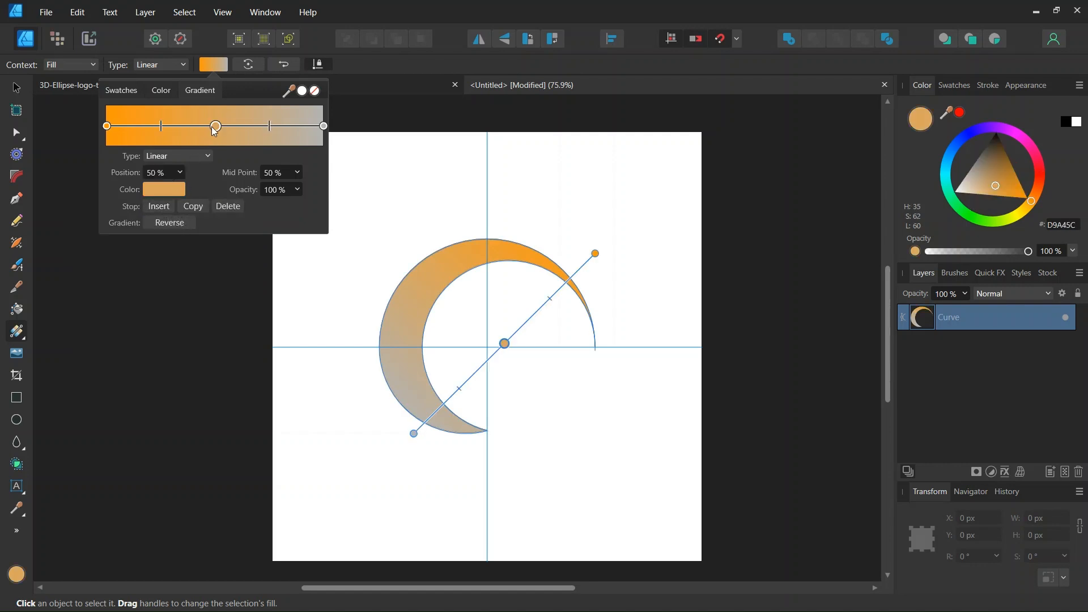
left_click(177, 191)
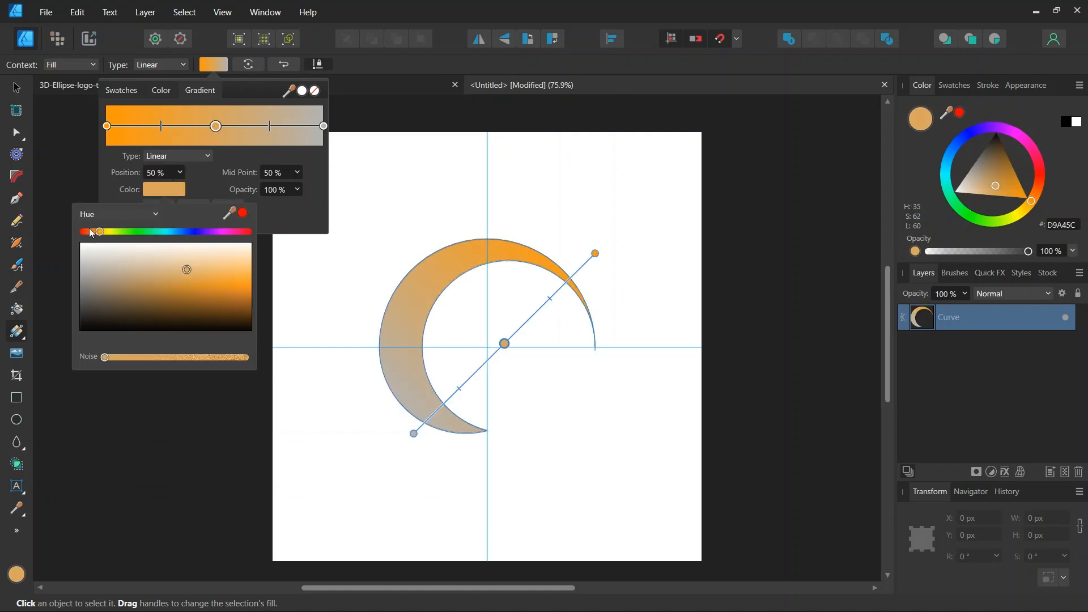
left_click_drag(91, 233, 86, 234)
left_click(249, 287)
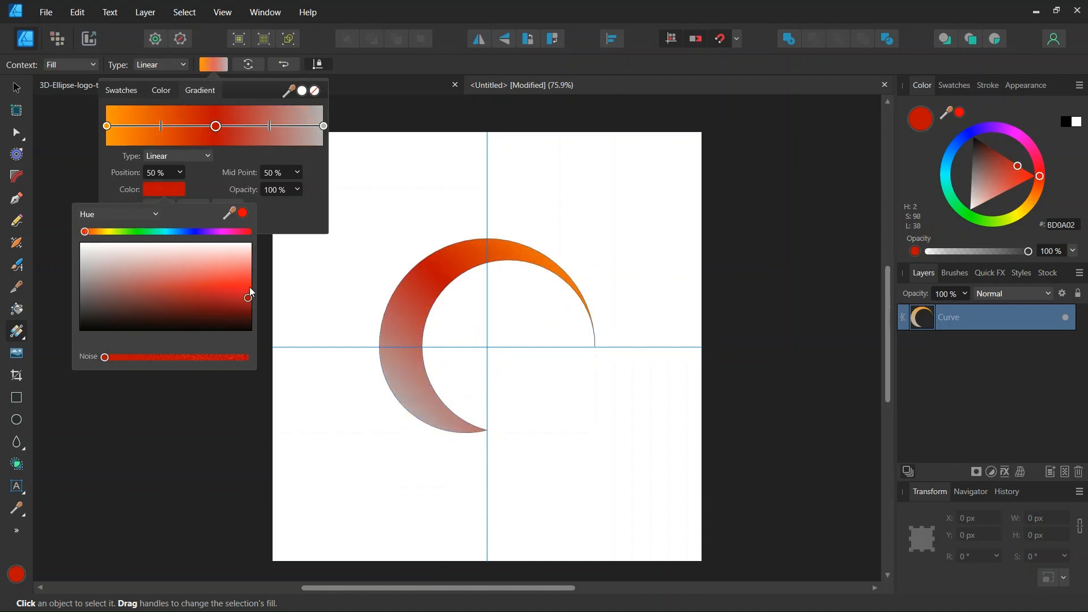
left_click(255, 298)
Make the end stop dark purple and fine-tune the red-to-purple blend and gradient end.
left_click(323, 126)
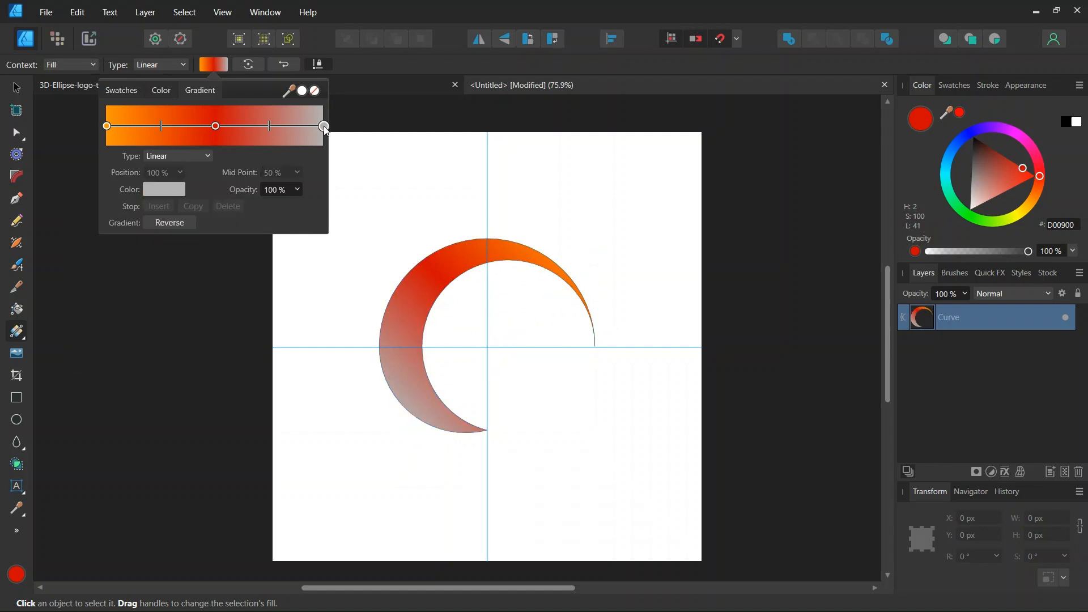
left_click(170, 189)
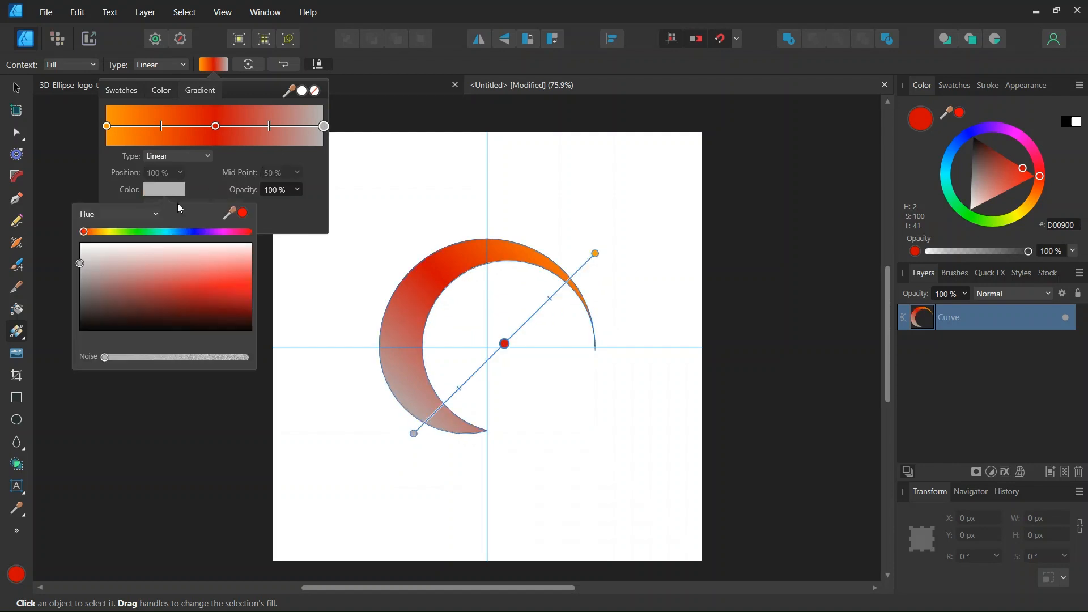
left_click(214, 233)
left_click_drag(243, 304, 278, 323)
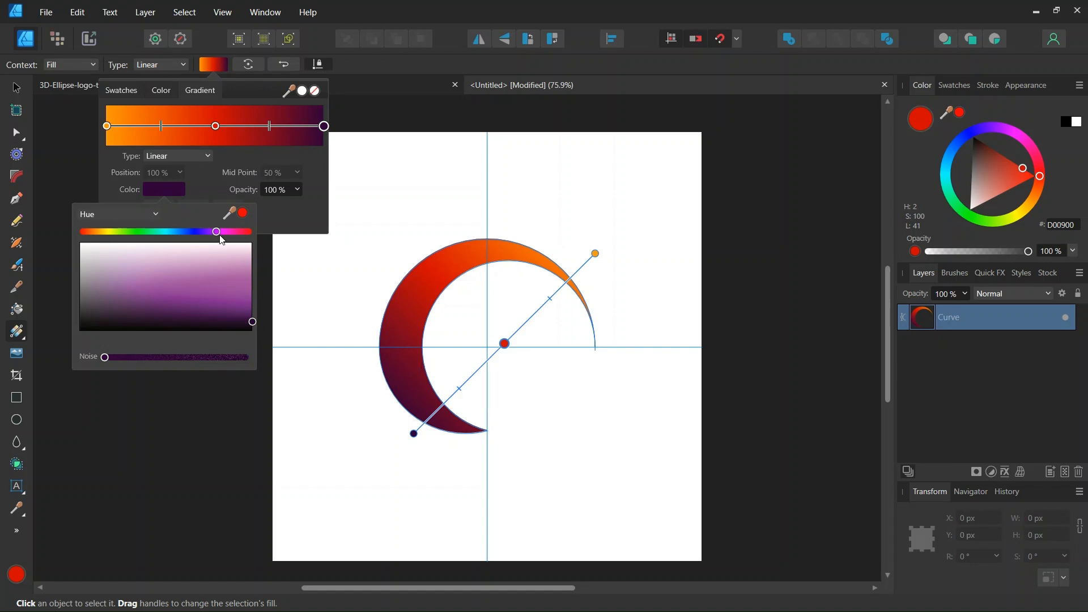
left_click(455, 391)
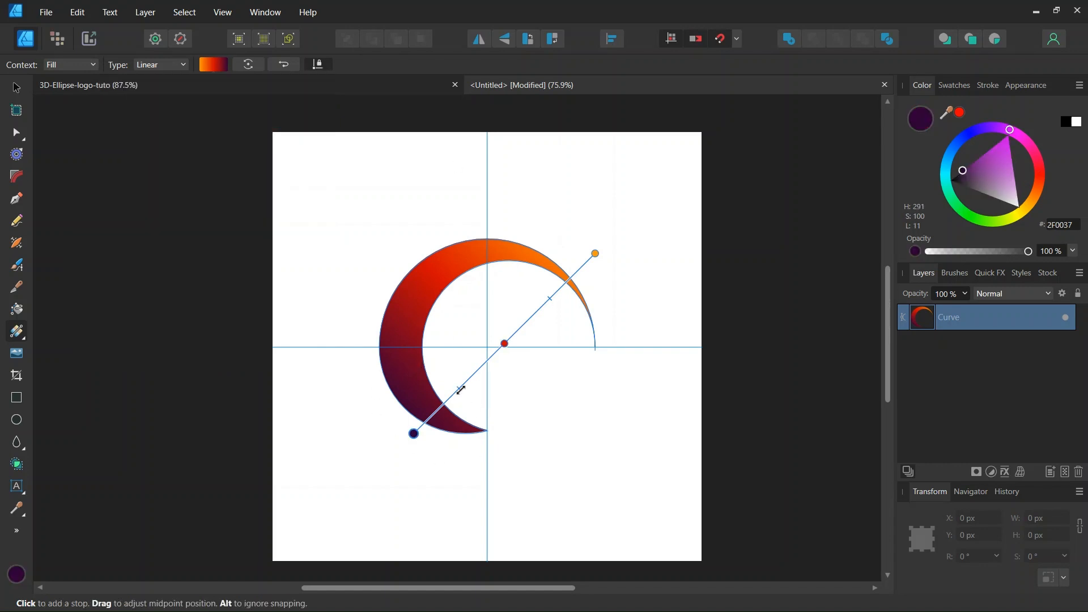
left_click_drag(460, 390, 456, 393)
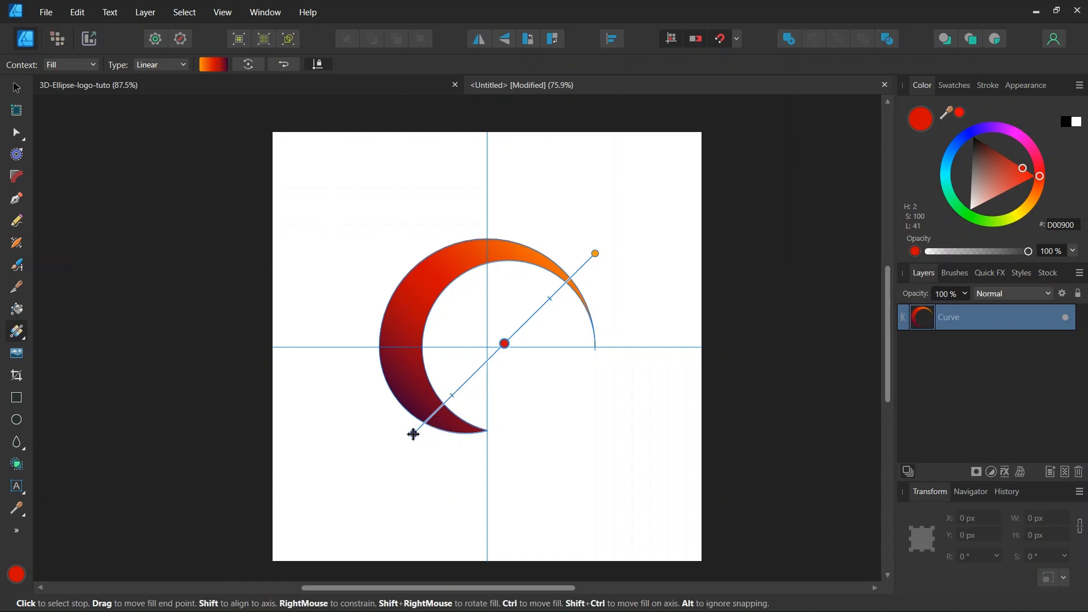
left_click_drag(416, 435, 424, 433)
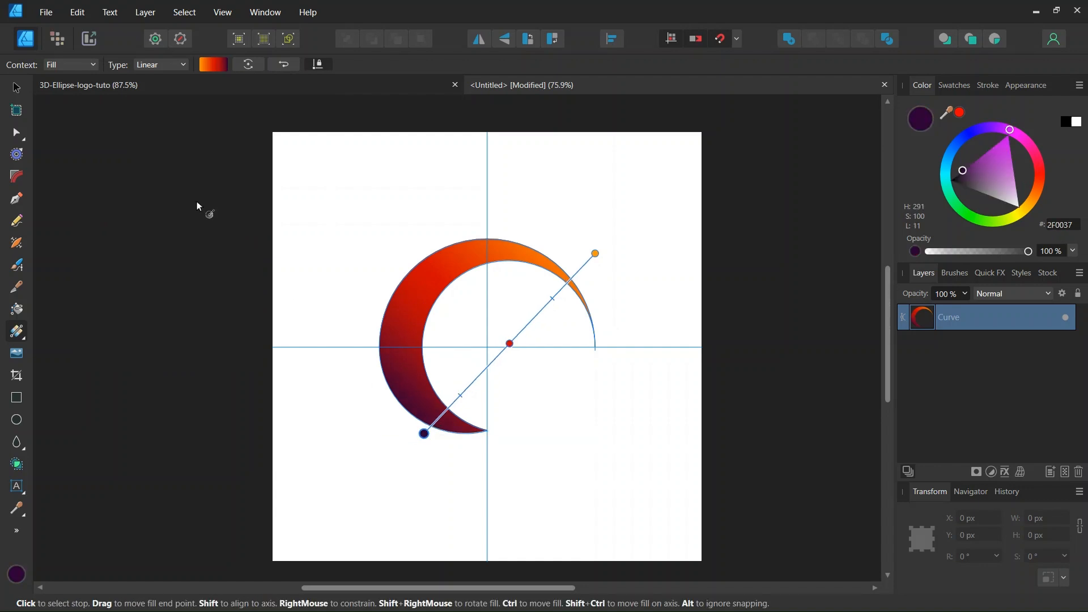
left_click(15, 89)
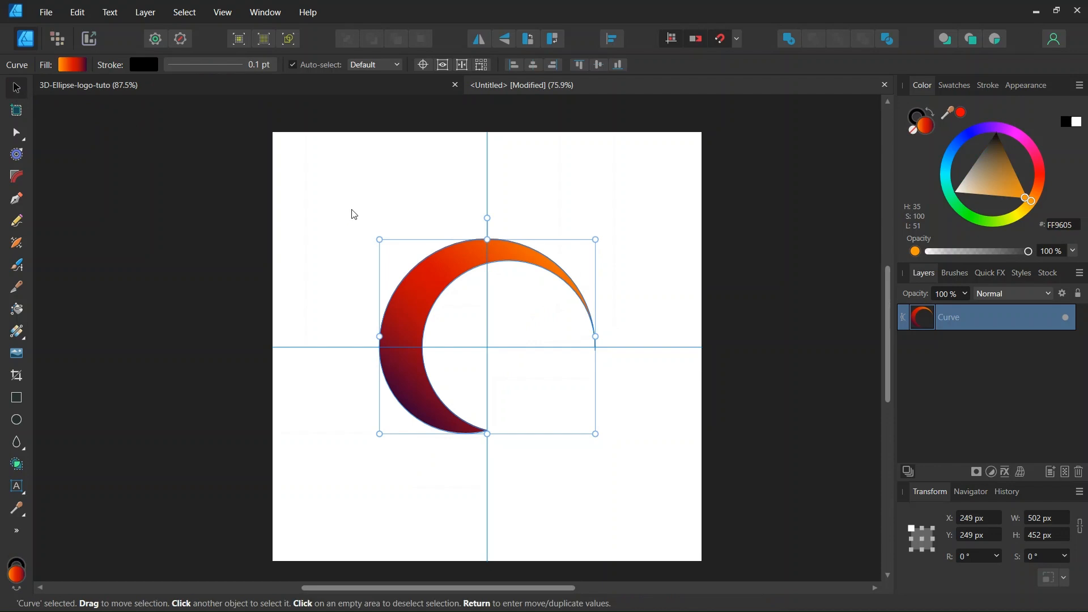
Remove the black outline from the crescent.
left_click(917, 119)
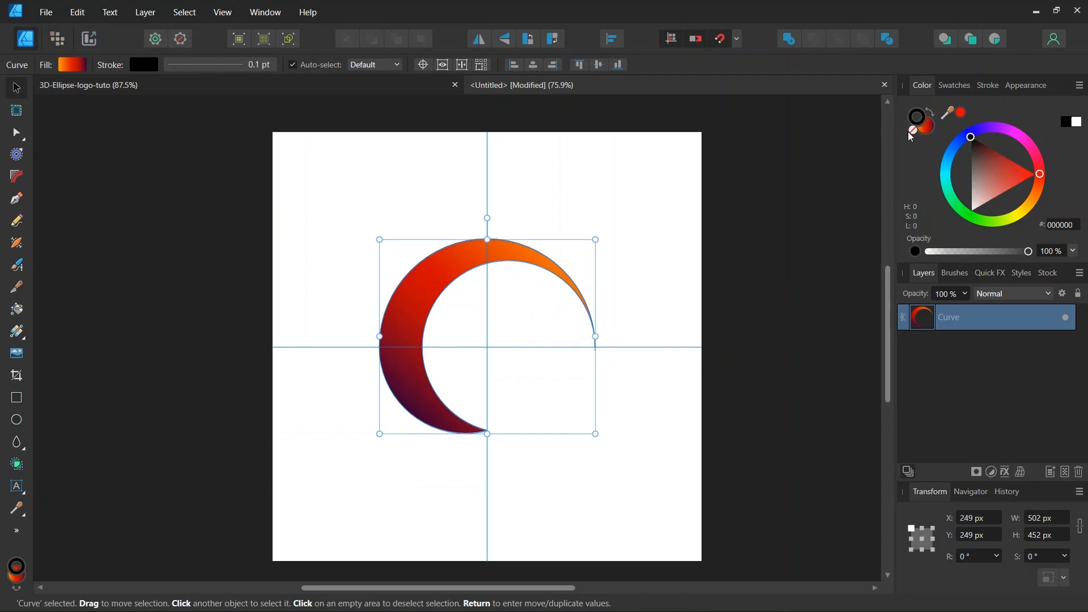
left_click(912, 129)
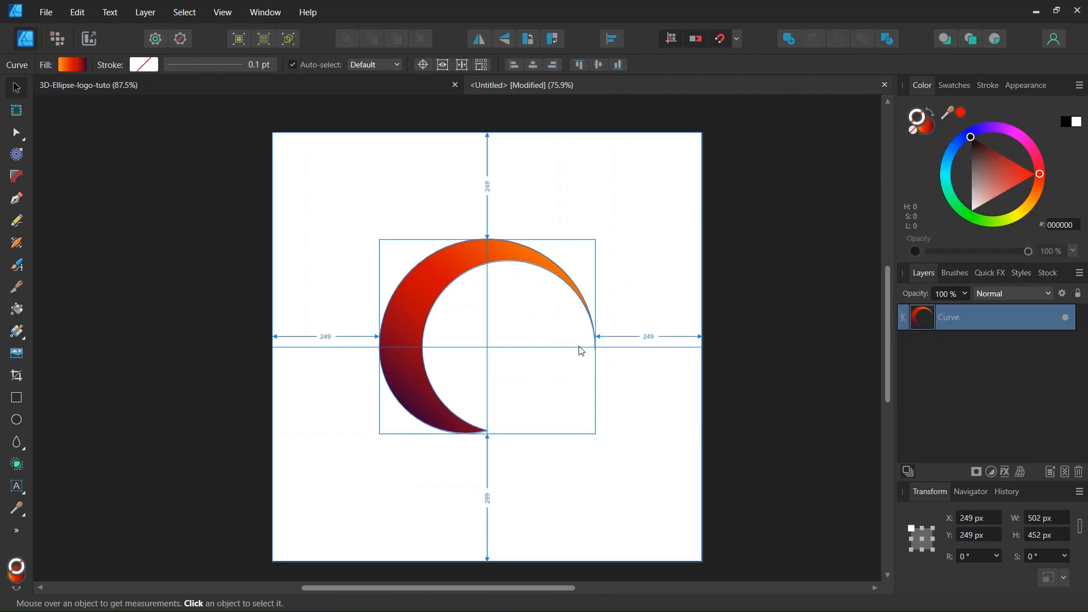
scroll(544, 368, "down", 1)
scroll(539, 372, "up", 1)
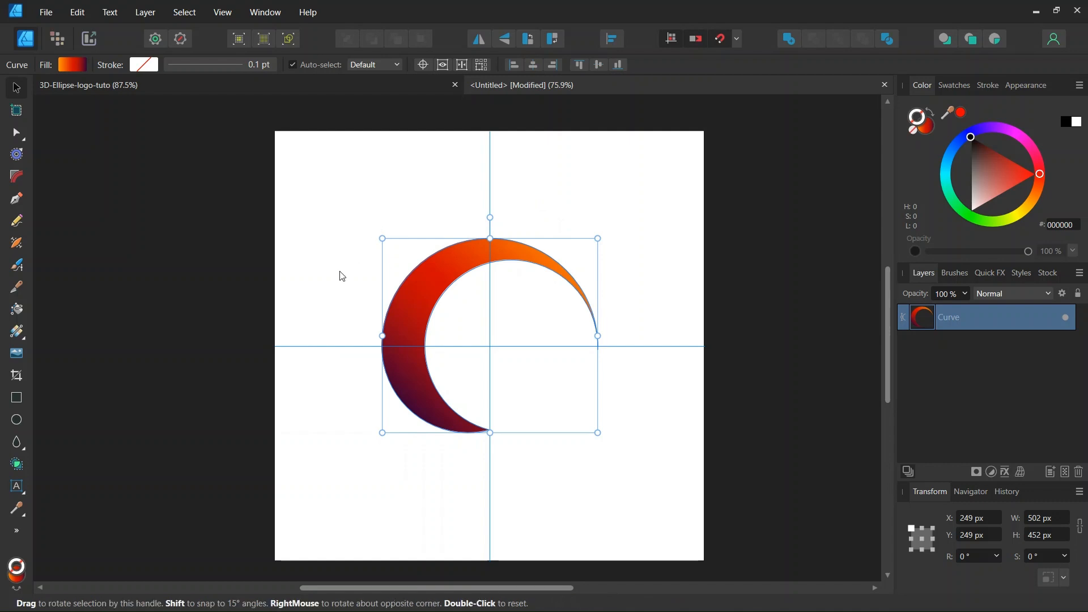
Convert the crescent curve into a symbol and recentre it in the view.
left_click(146, 13)
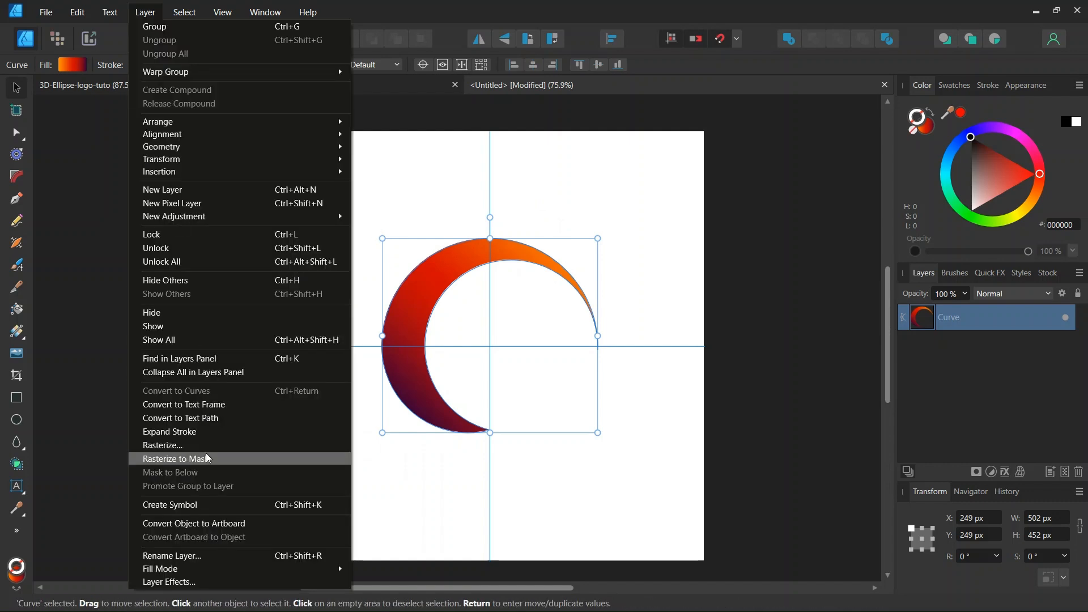
left_click(206, 505)
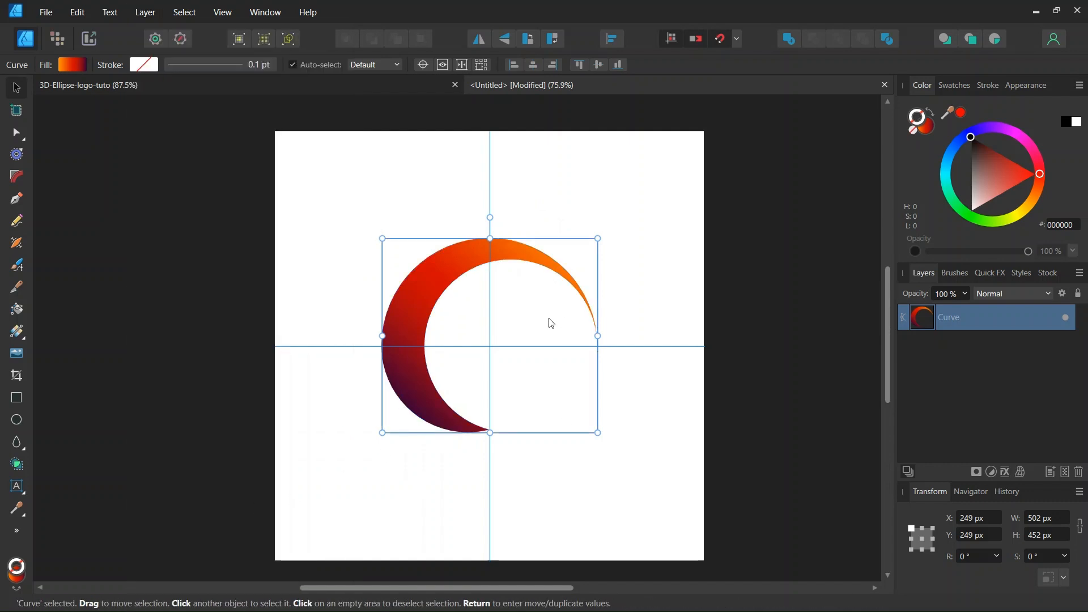
scroll(515, 337, "up", 1)
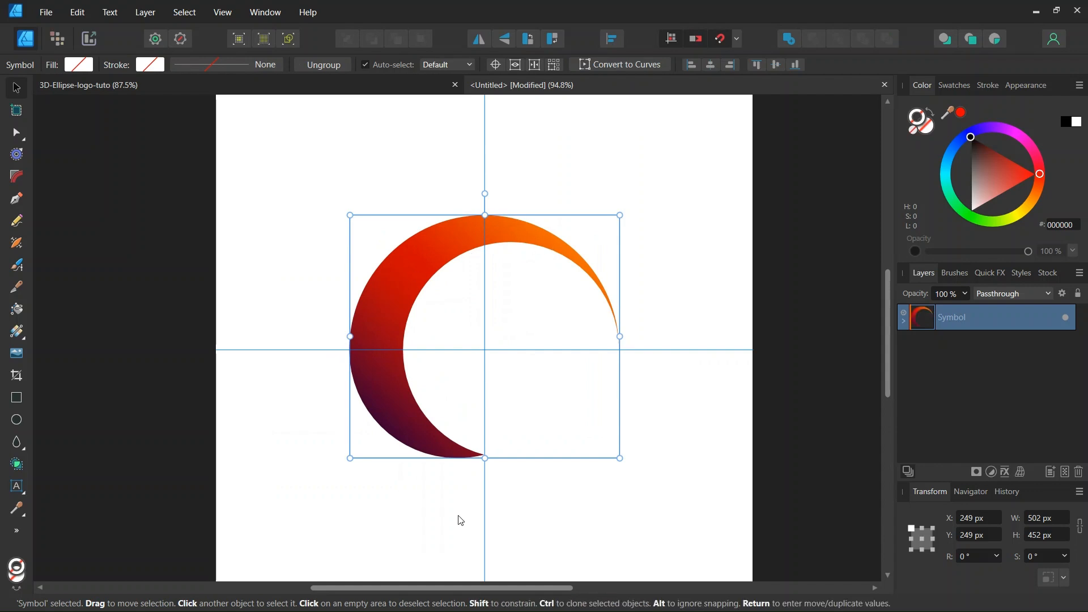
left_click_drag(656, 373, 667, 409)
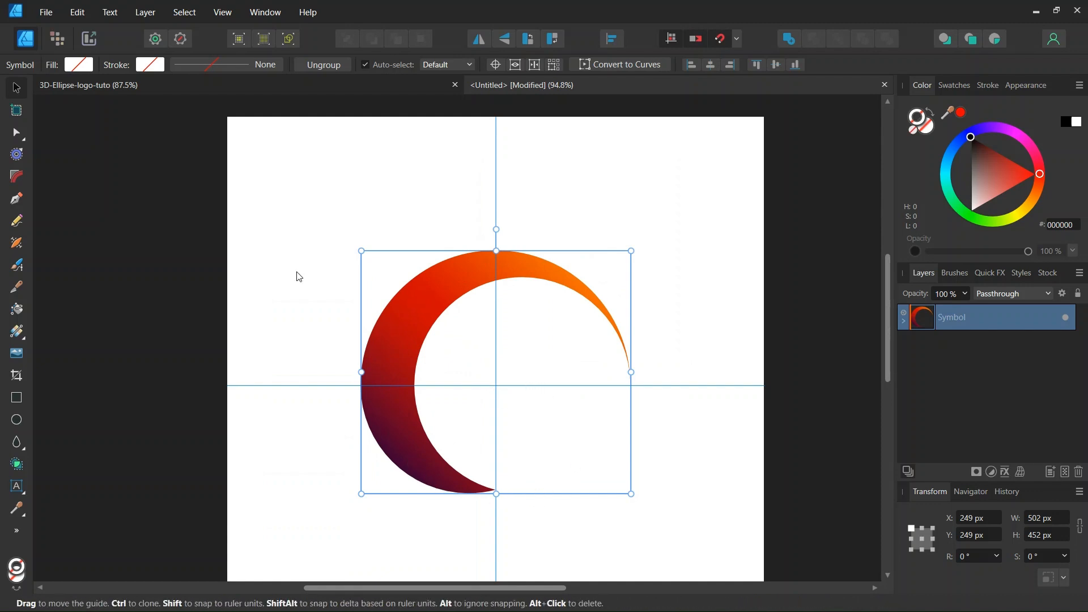
Duplicate the crescent symbol rotated 180° around the guide crossing.
left_click(515, 65)
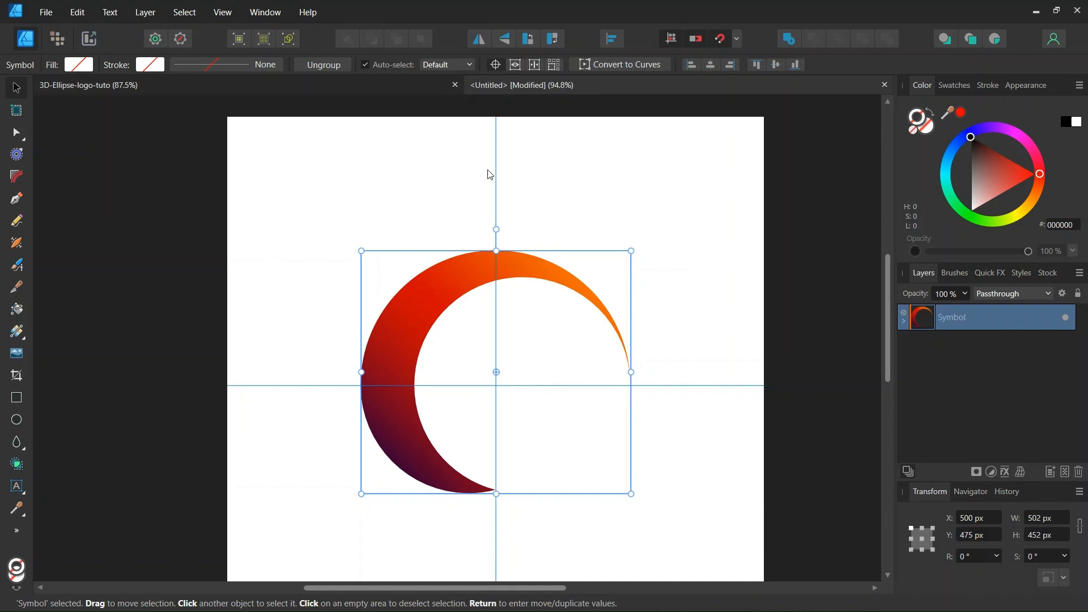
left_click_drag(496, 372, 496, 385)
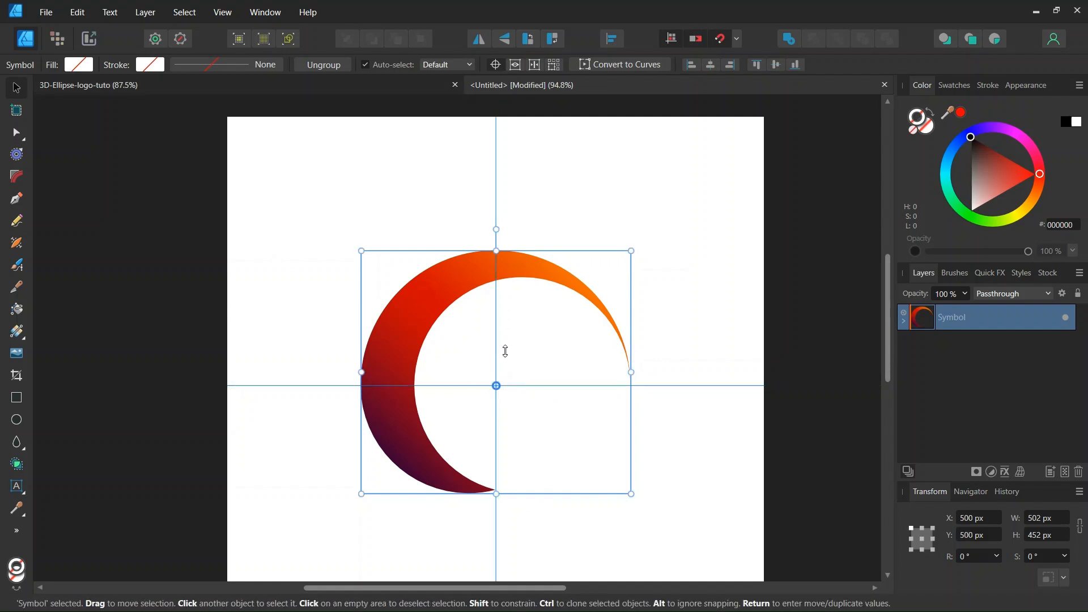
key("Return")
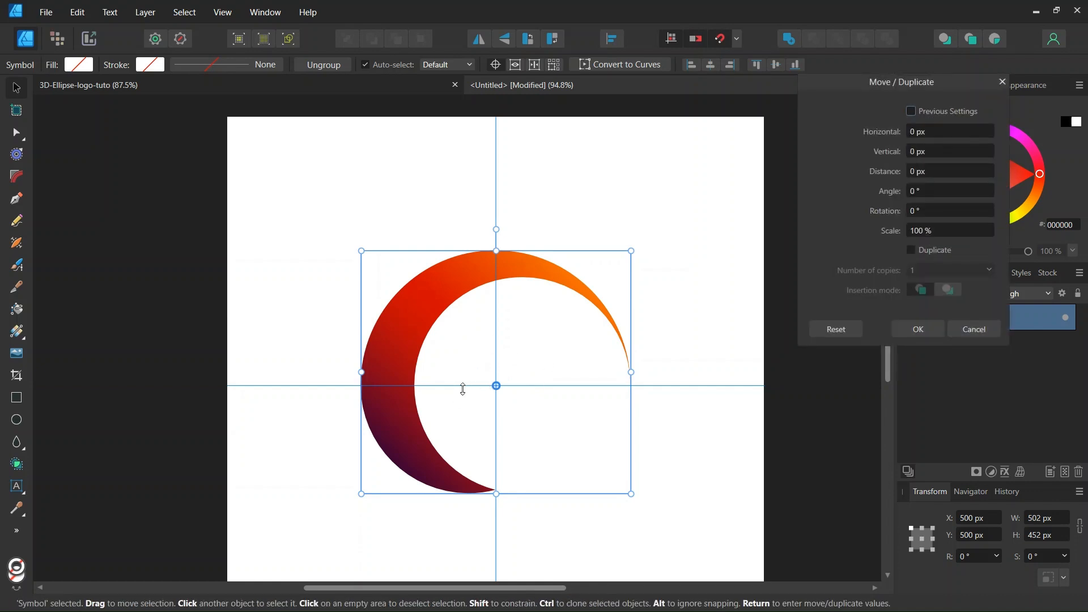
left_click(913, 250)
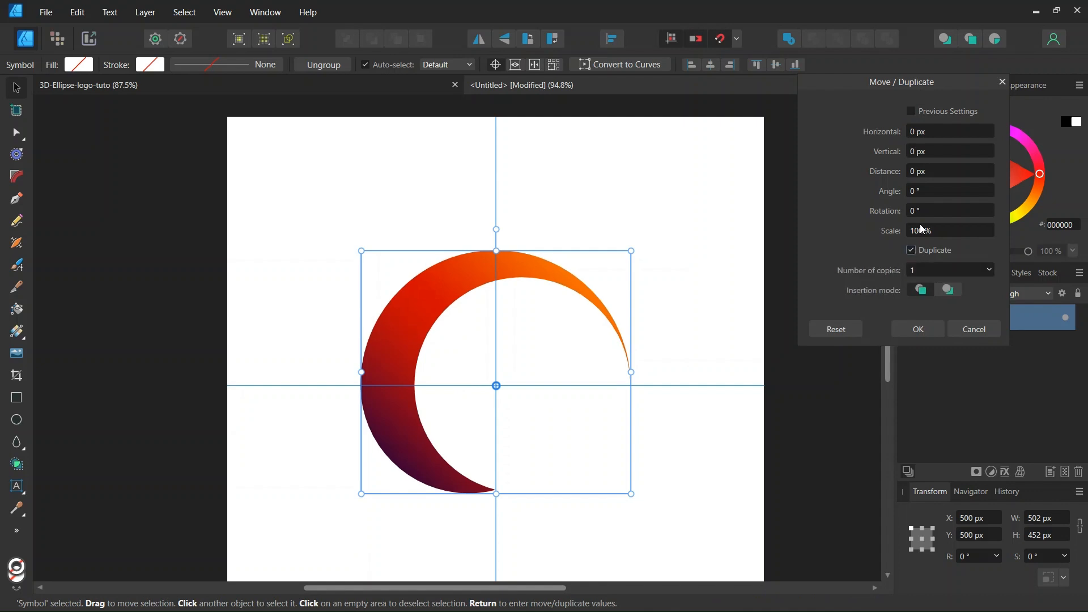
left_click(924, 211)
type("1")
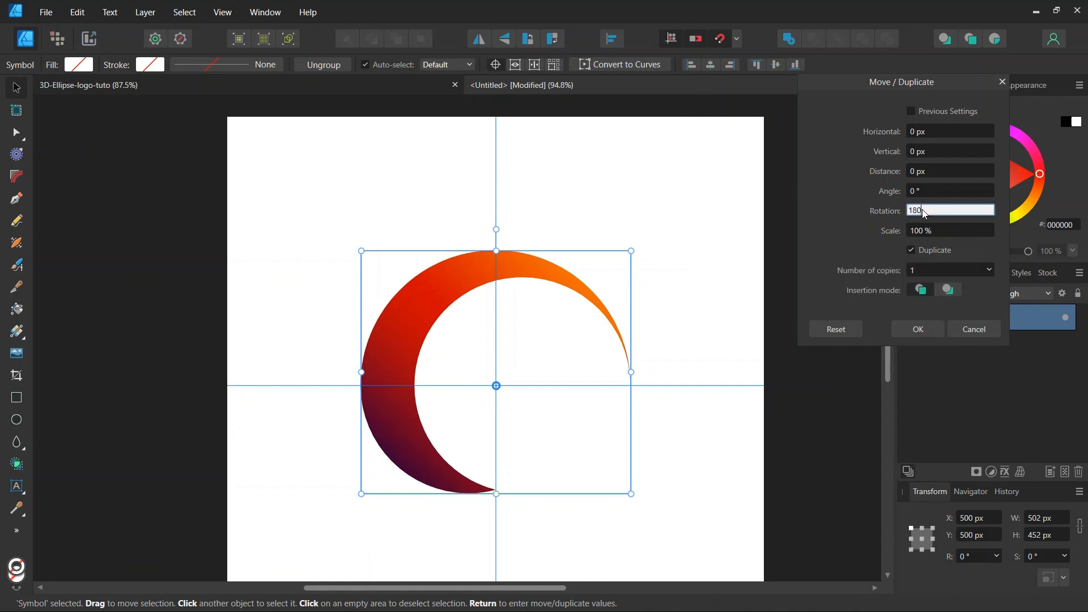
type("80")
key("Return")
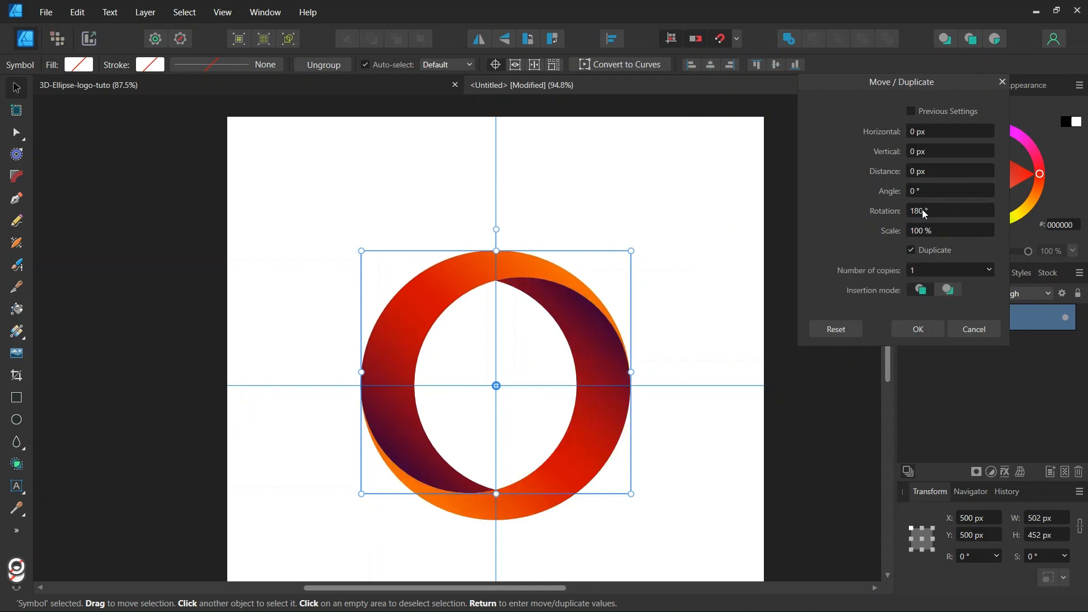
left_click(918, 329)
scroll(604, 422, "down", 1)
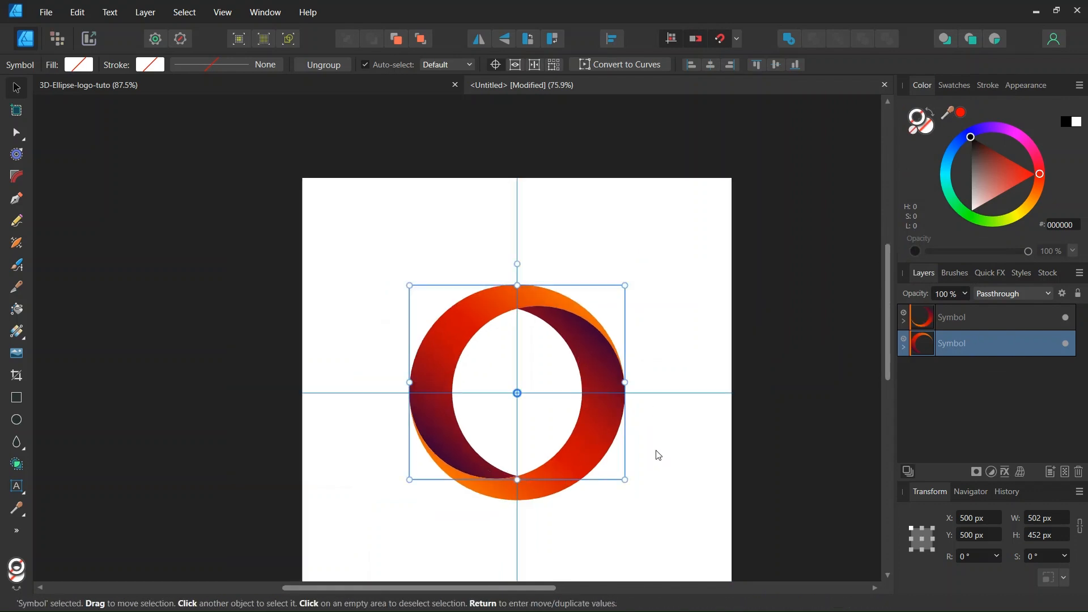
Select the Curve in the second Symbol and slightly deepen its 50% red gradient stop.
left_click(564, 500)
scroll(561, 496, "up", 1)
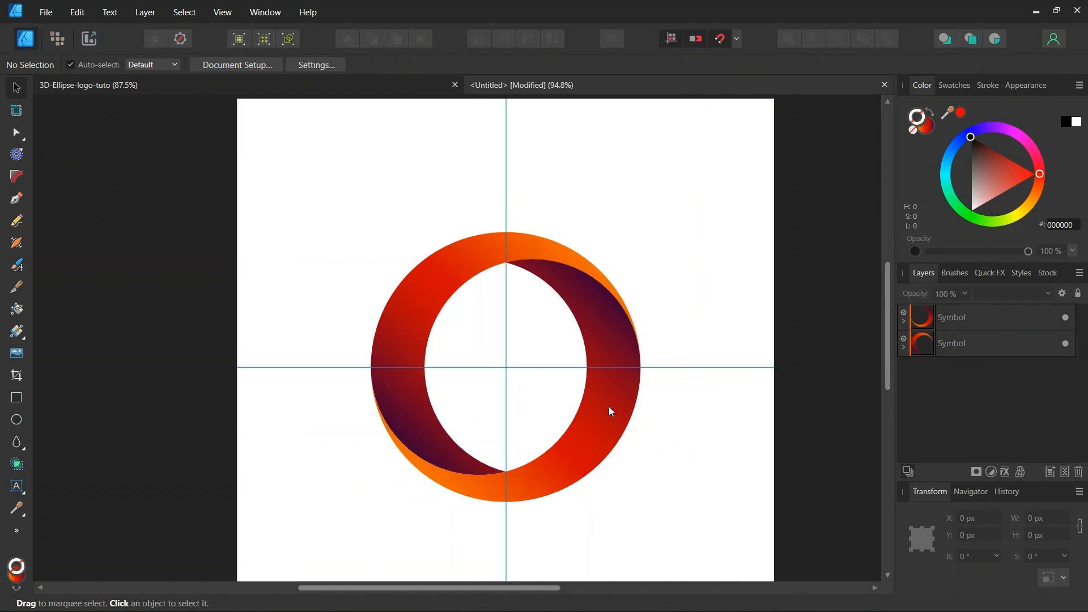
left_click(903, 347)
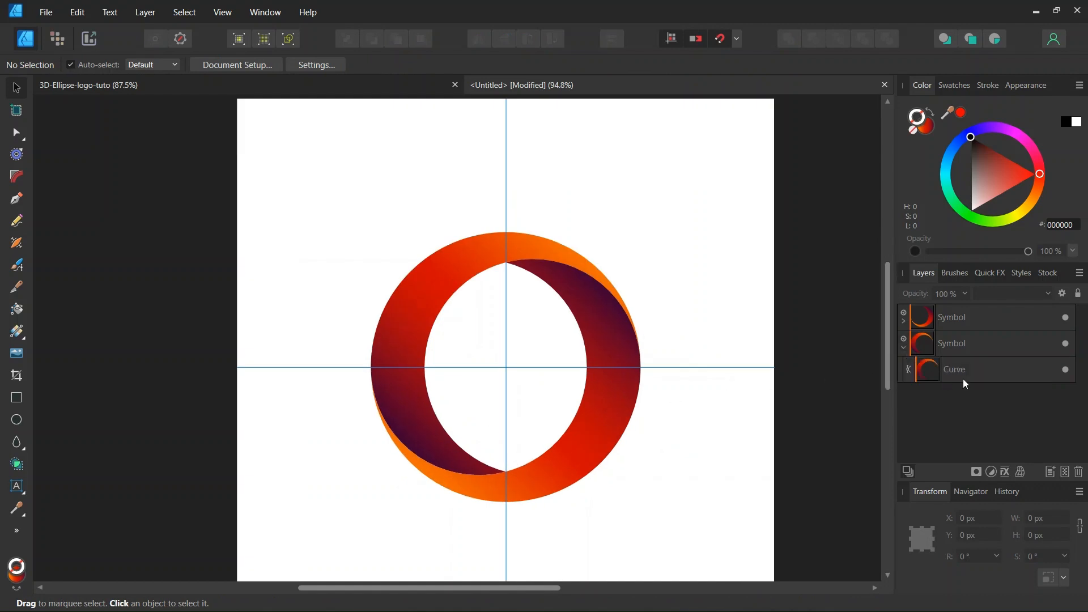
left_click(947, 363)
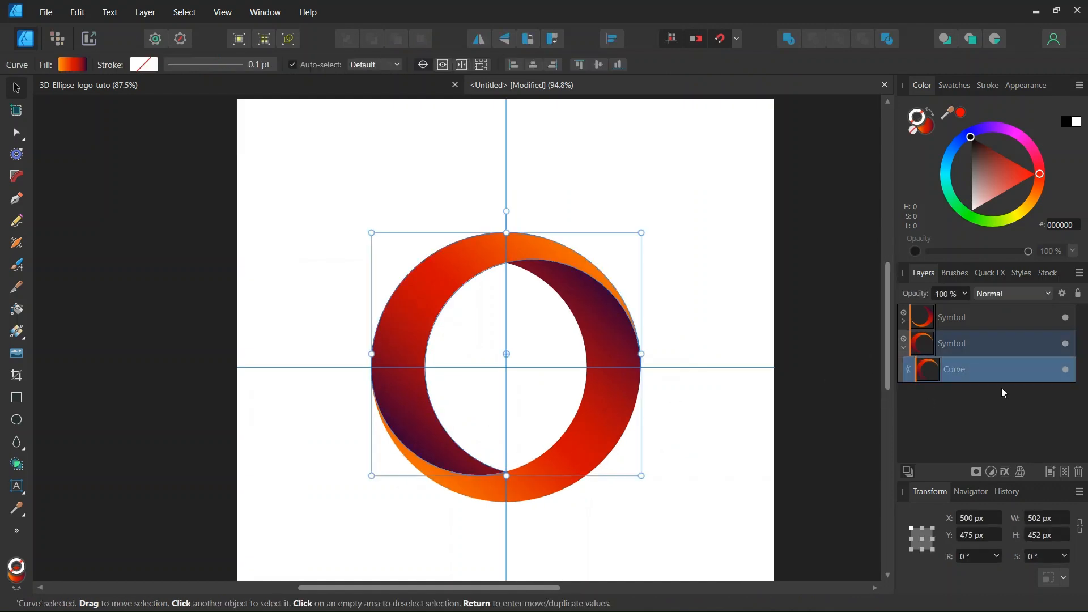
left_click(72, 64)
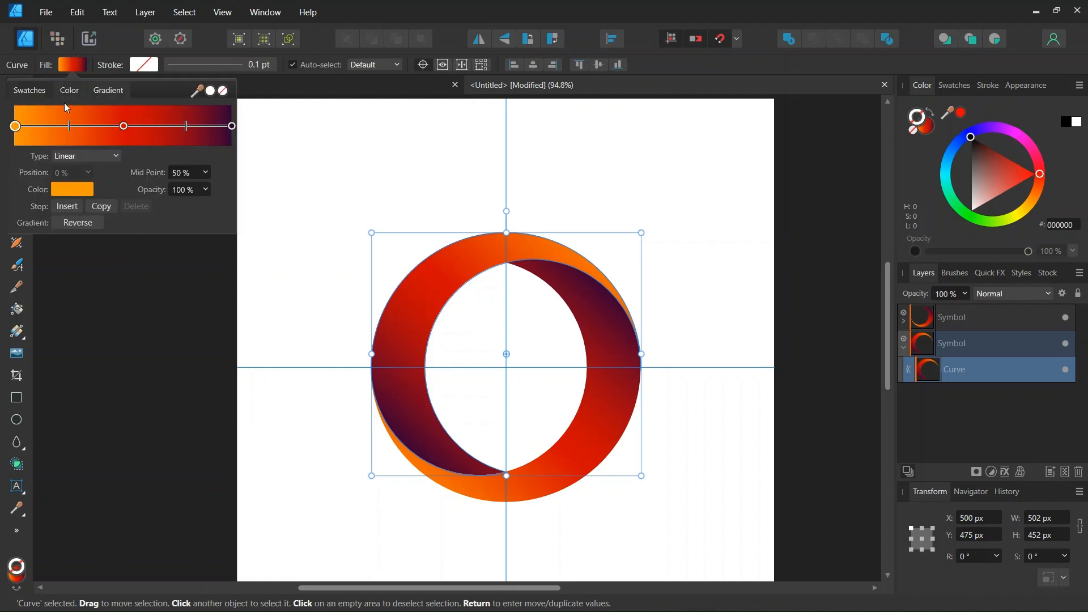
left_click(124, 126)
left_click(72, 190)
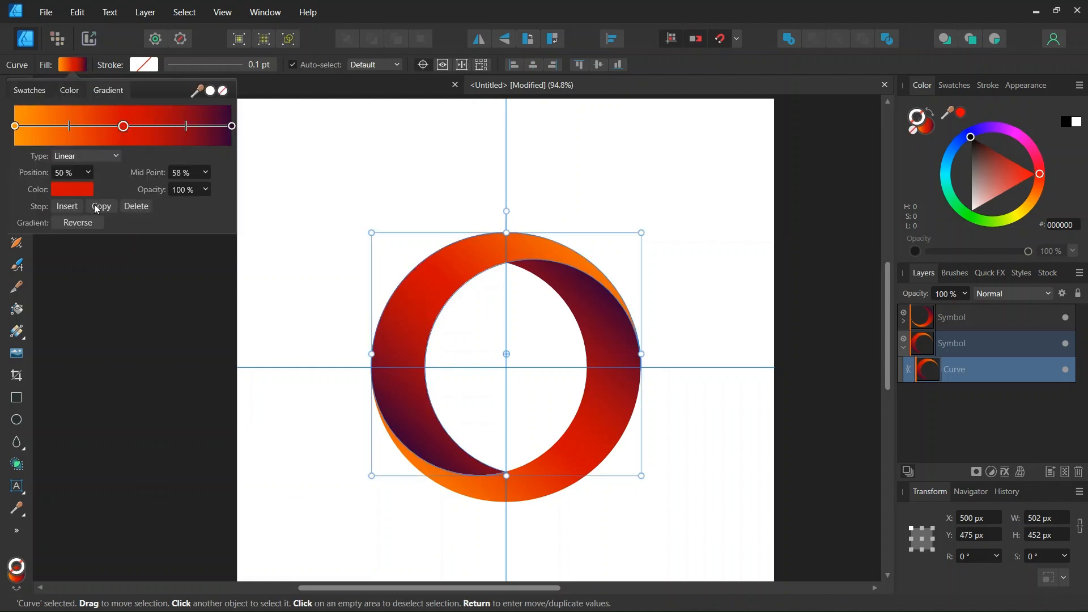
left_click_drag(182, 295, 187, 293)
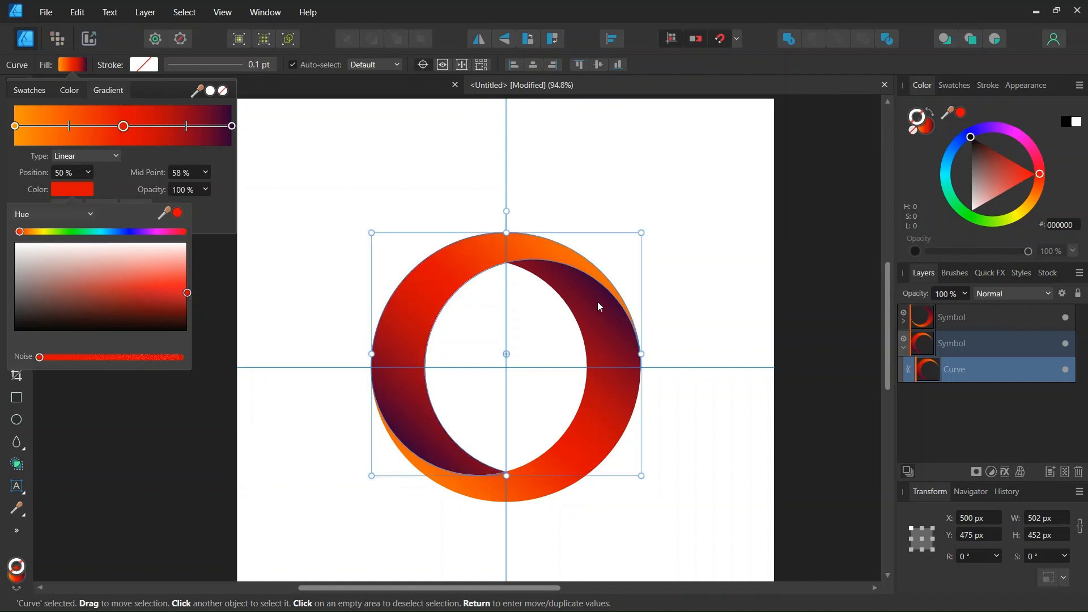
left_click(305, 377)
scroll(354, 404, "down", 1)
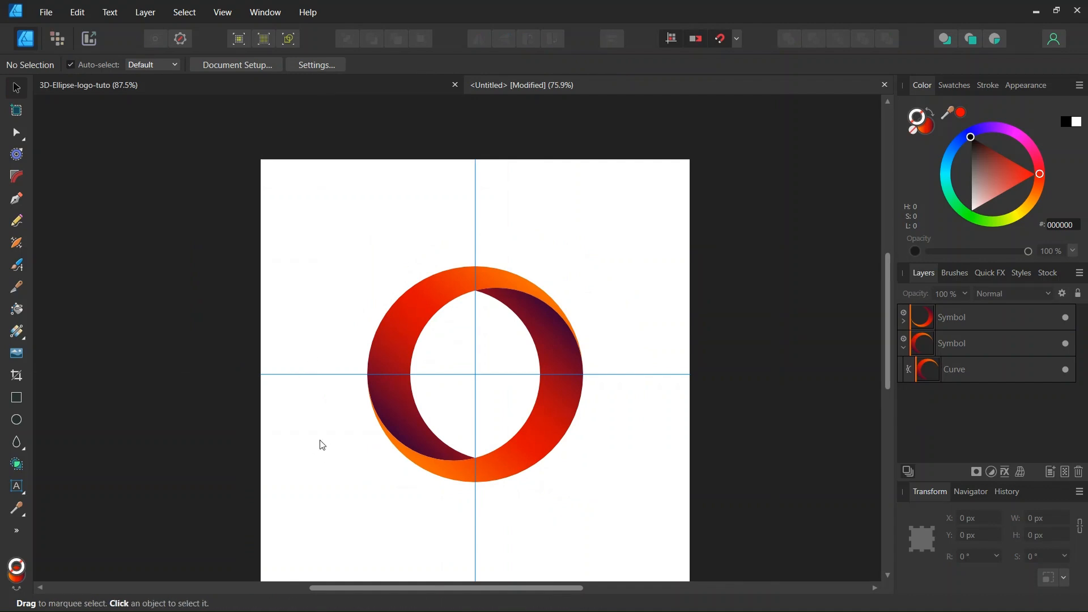
Switch the crescent fill's Opacity slider to Noise and set it to 13%.
scroll(405, 447, "up", 2)
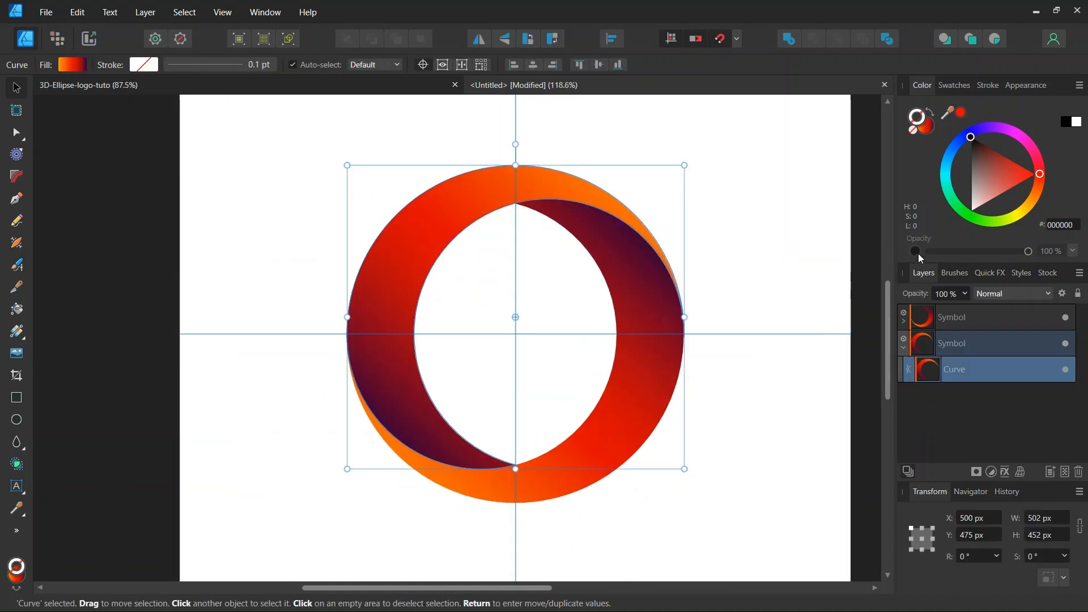
left_click(930, 131)
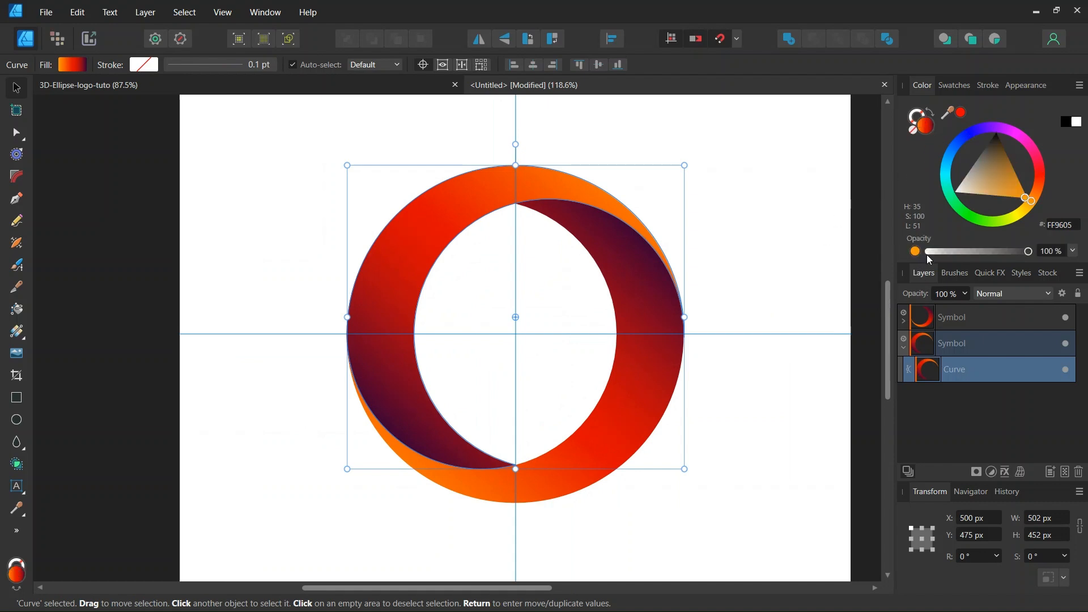
left_click(916, 251)
left_click_drag(932, 252, 941, 250)
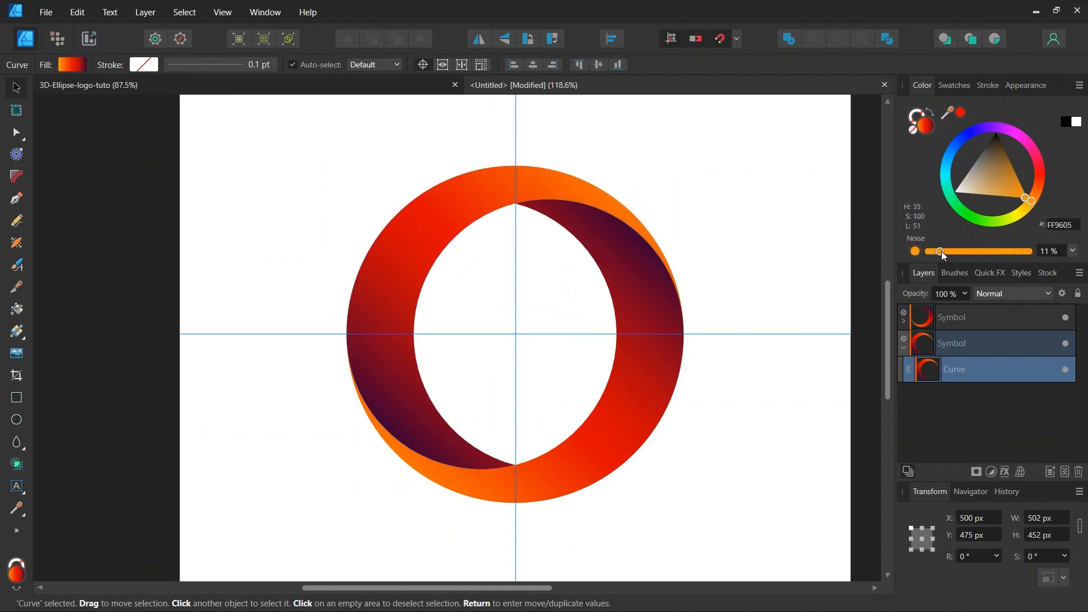
left_click(741, 248)
scroll(741, 248, "down", 1)
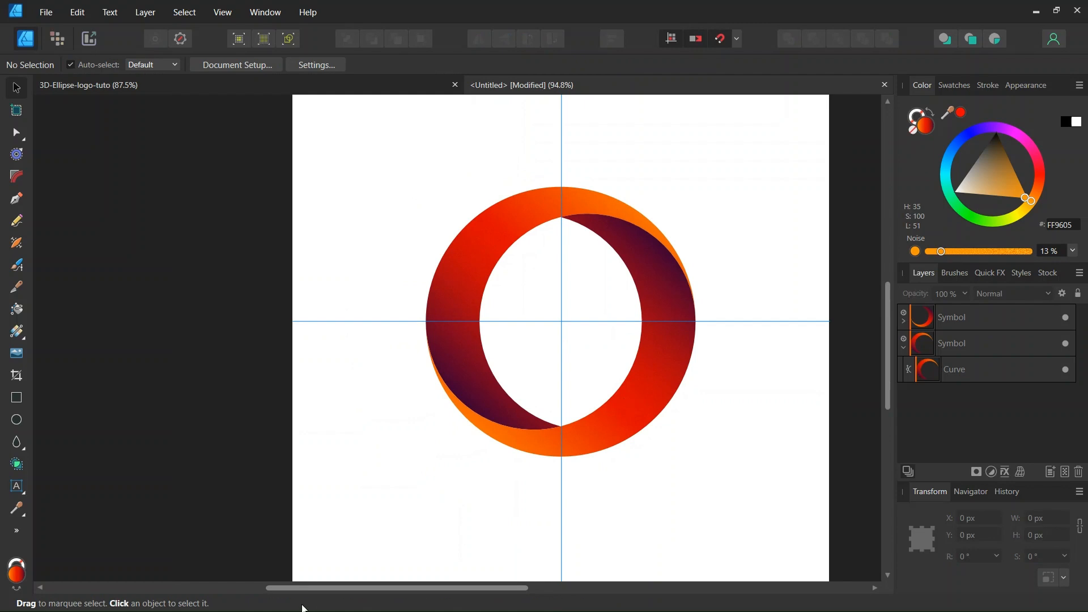
left_click_drag(315, 590, 351, 589)
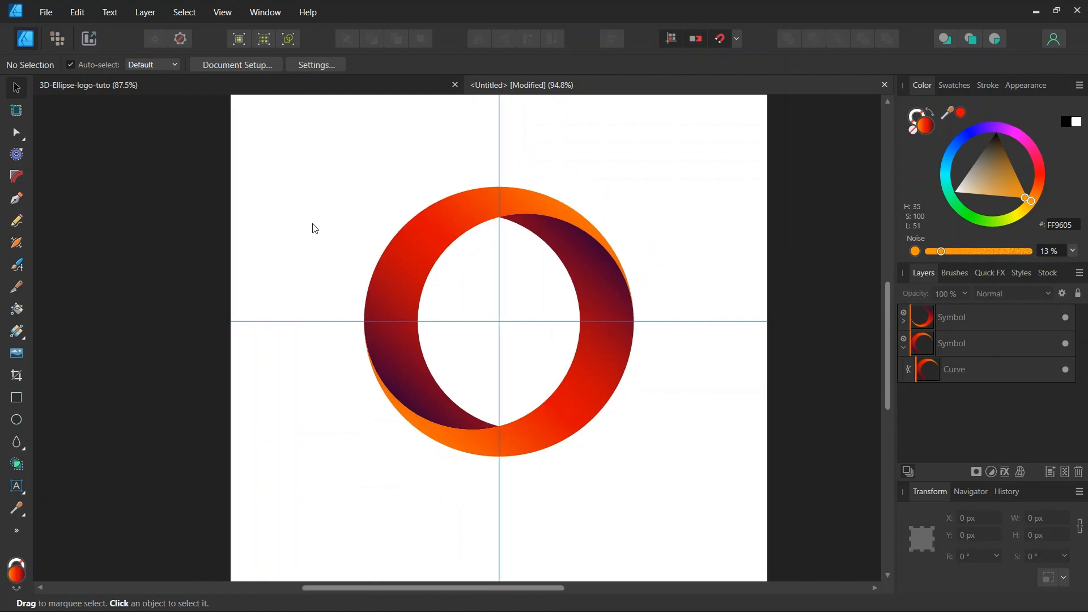